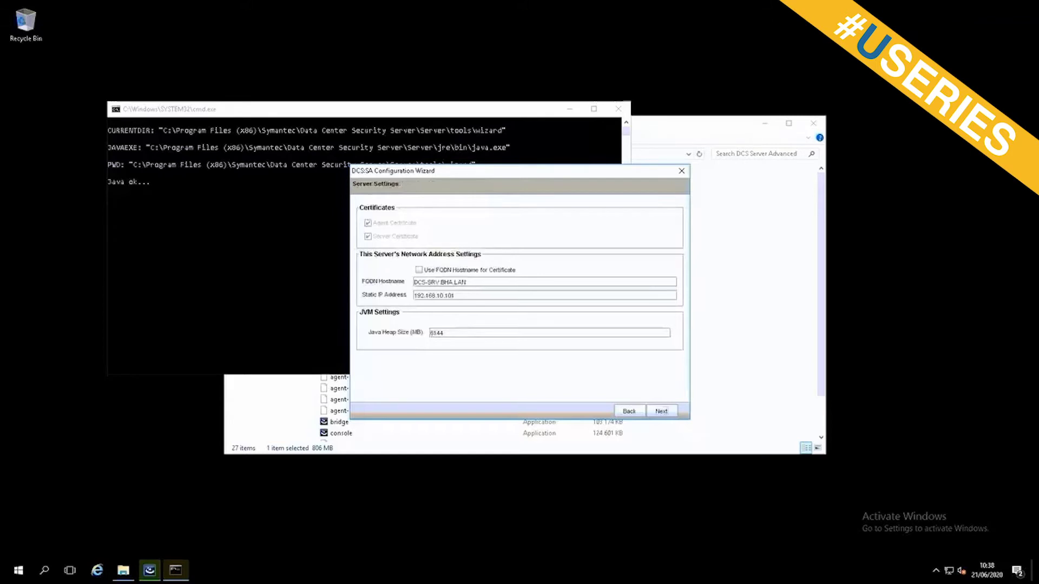
Accept the server settings, then confirm the database 'sa' user's password and continue the configuration.
left_click(673, 413)
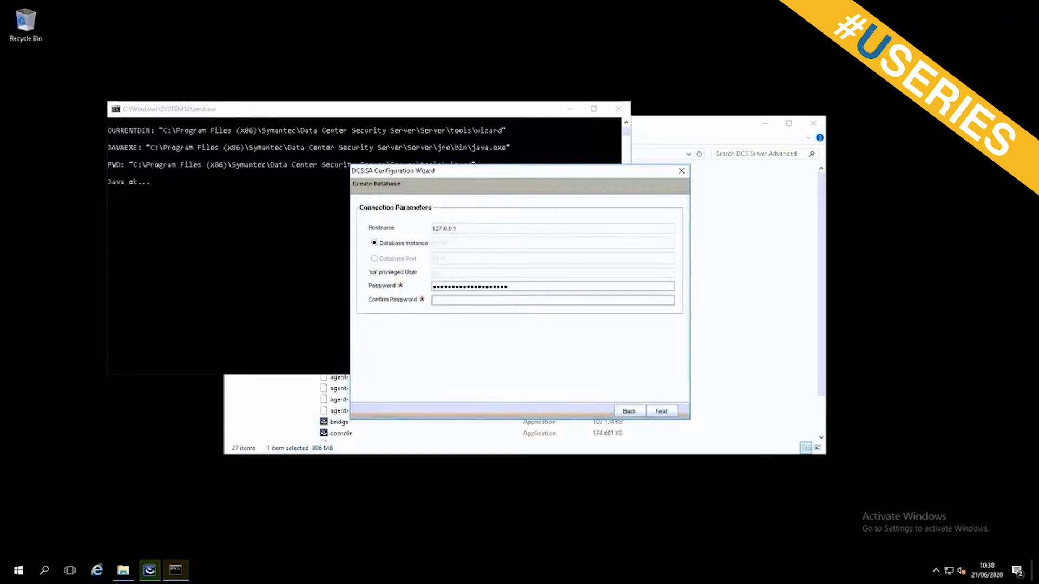
key("ctrl+v")
left_click(664, 412)
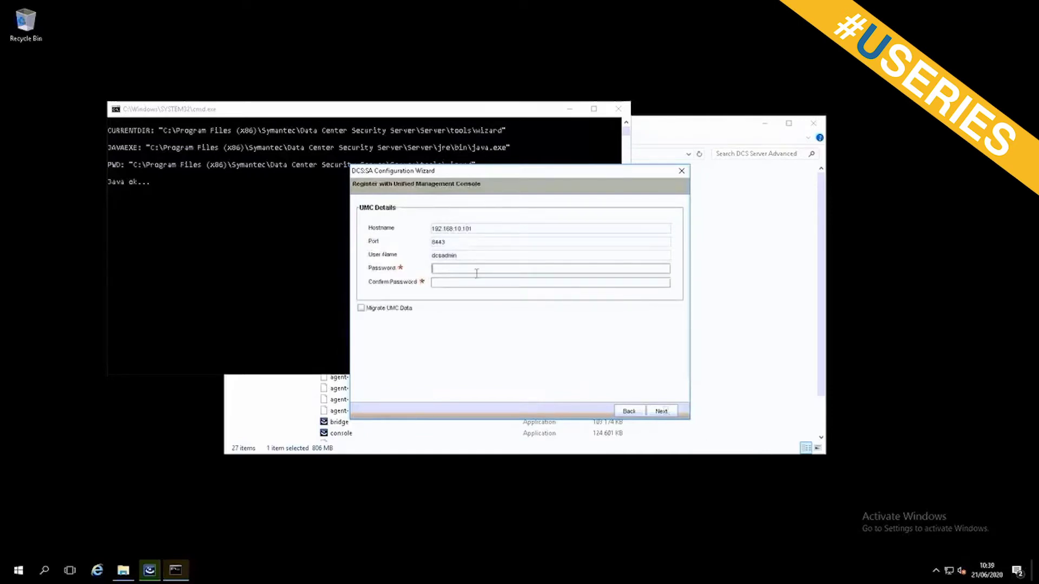
Enter and confirm the UMC account password for registering with the Unified Management Console, and proceed to the summary.
key("ctrl+v")
key("ctrl+v")
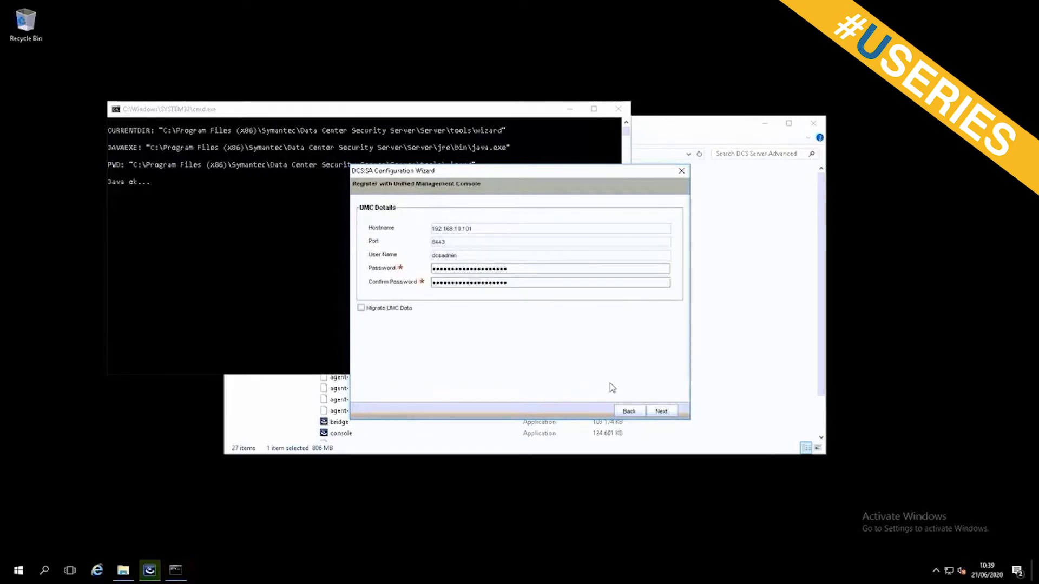
left_click(661, 411)
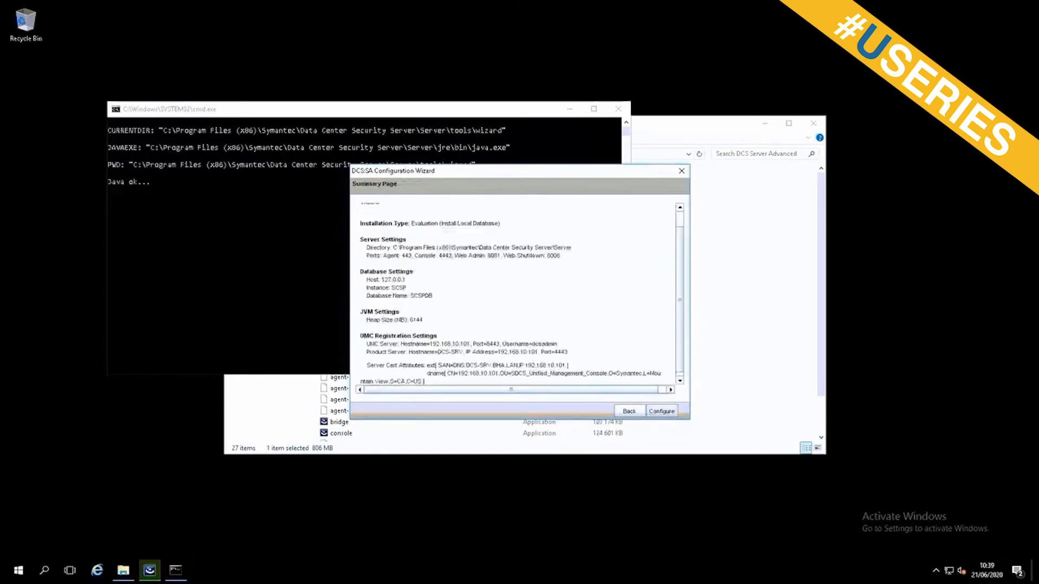
Run the management server configuration from the summary and finish the wizard, acknowledging its completion.
left_click(661, 412)
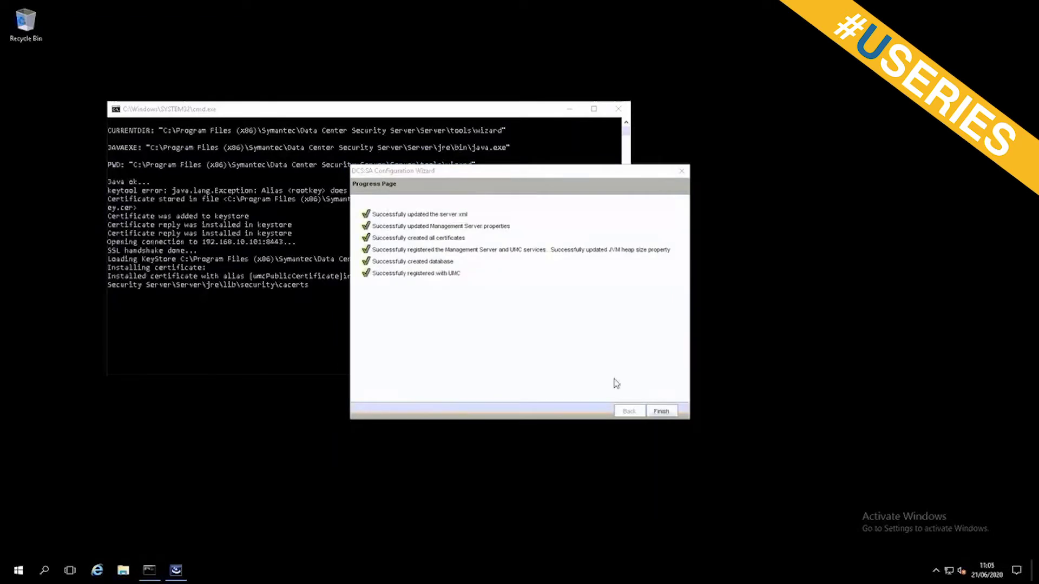
left_click(670, 416)
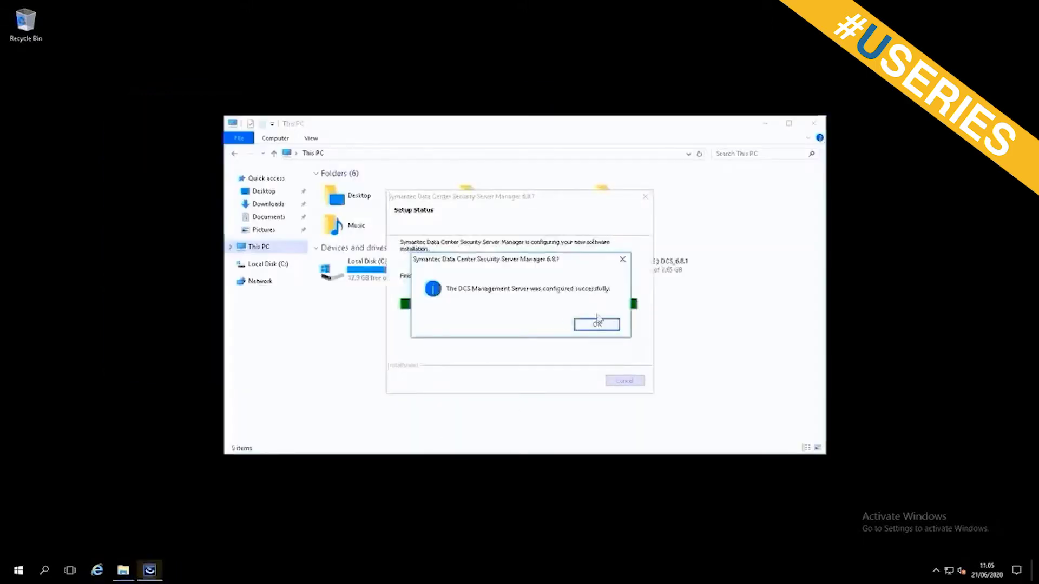
left_click(597, 324)
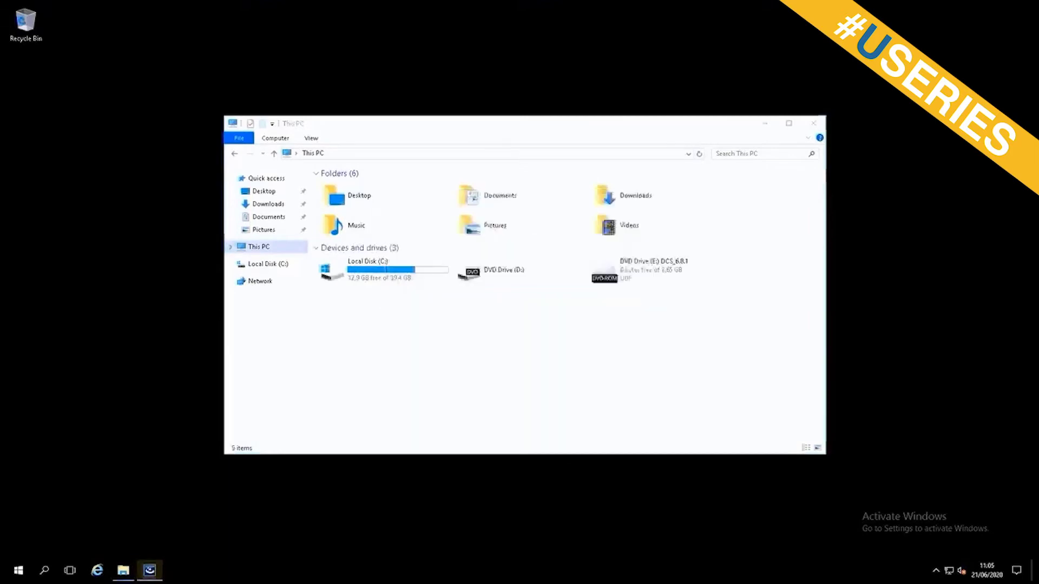
Launch the console installer from the DCS Server Advanced folder under Symantec Data Center Security on DVD drive E: (DCS_6.8.1).
double_click(629, 268)
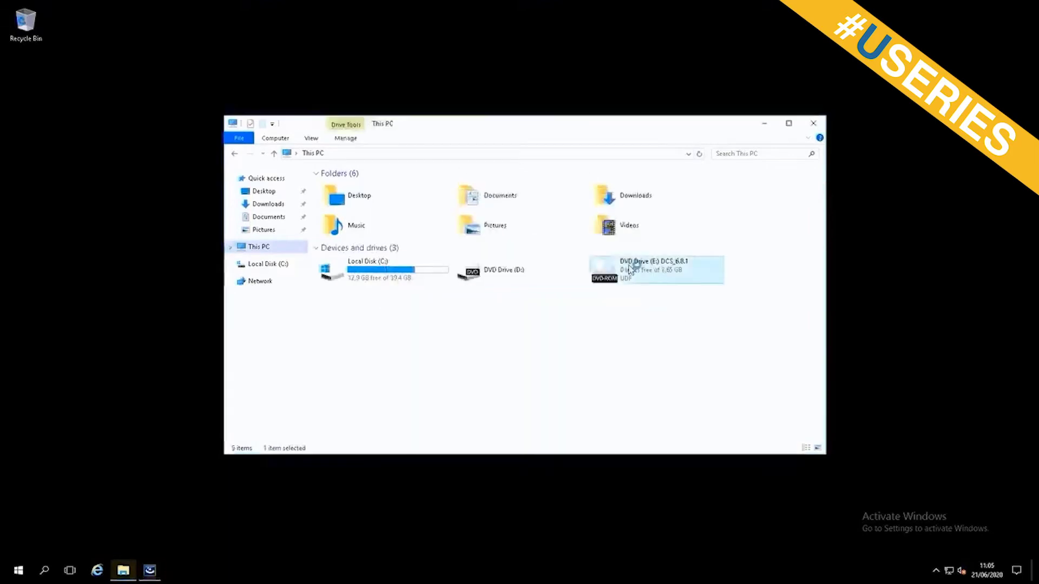
double_click(376, 186)
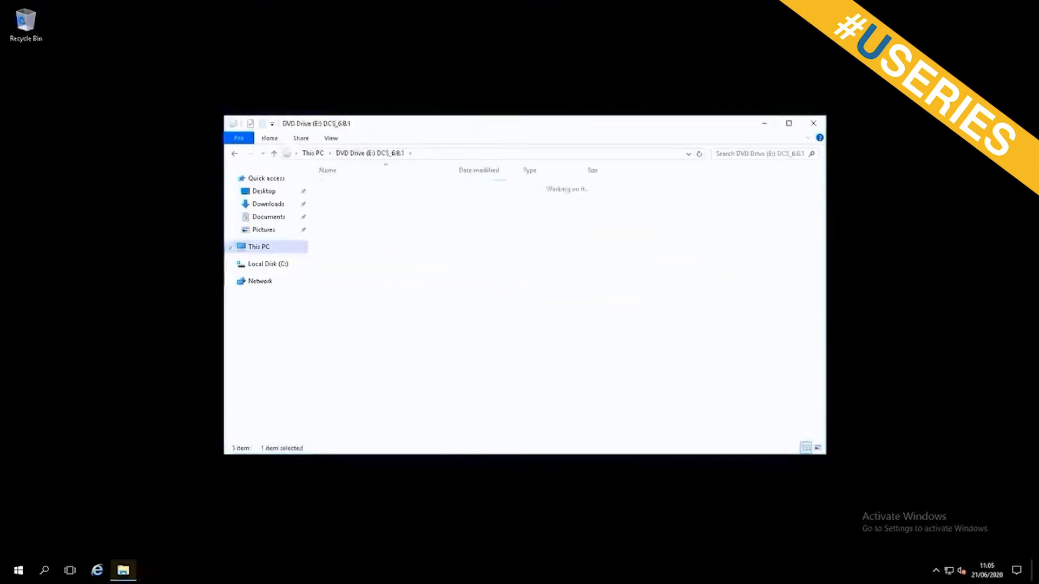
double_click(354, 198)
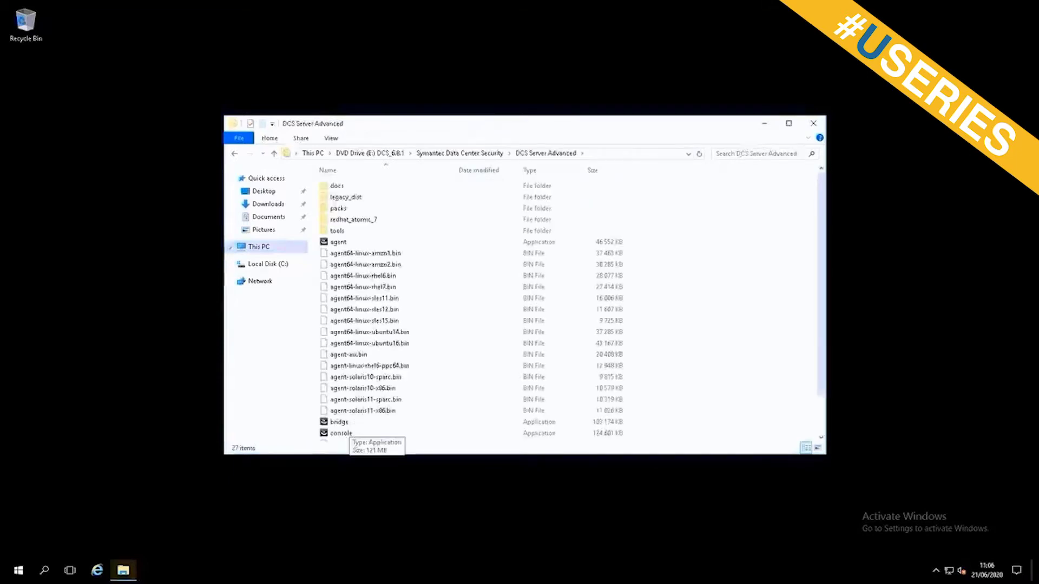
double_click(347, 435)
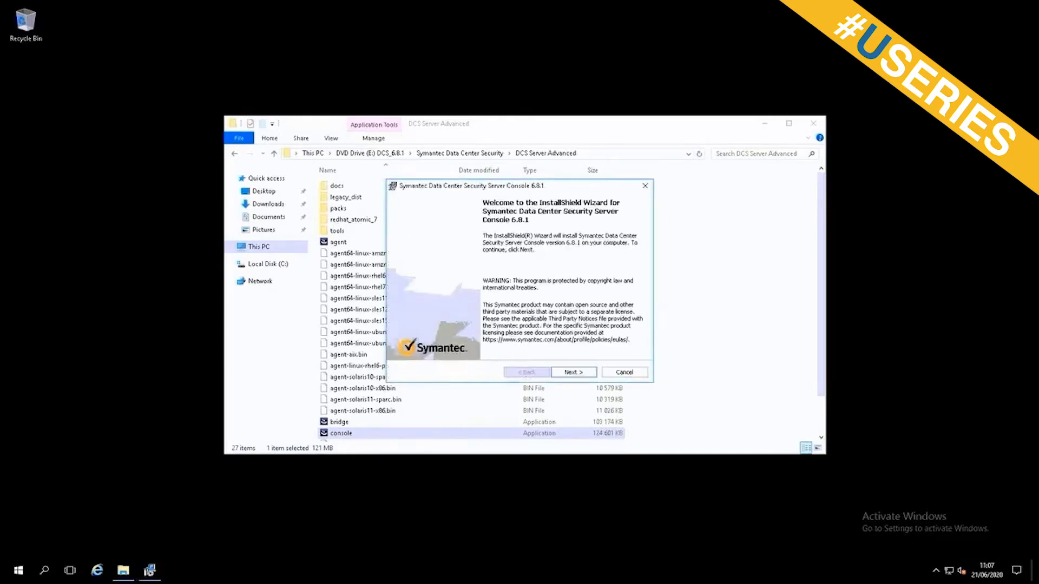
Install Symantec Data Center Security Server Console 6.8.1 in the default folder, accepting the license agreement, and finish the wizard.
left_click(574, 373)
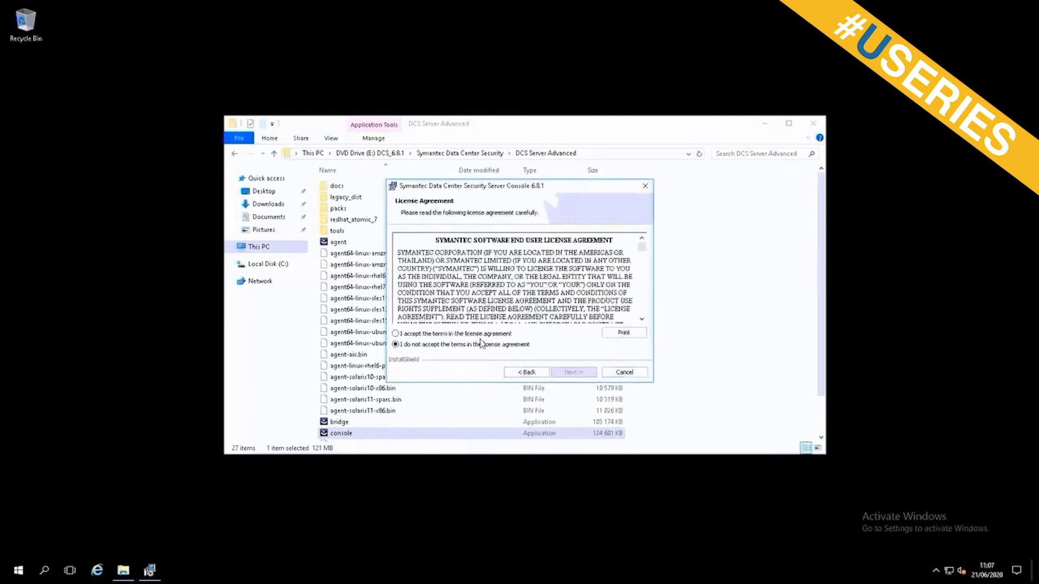
left_click(421, 334)
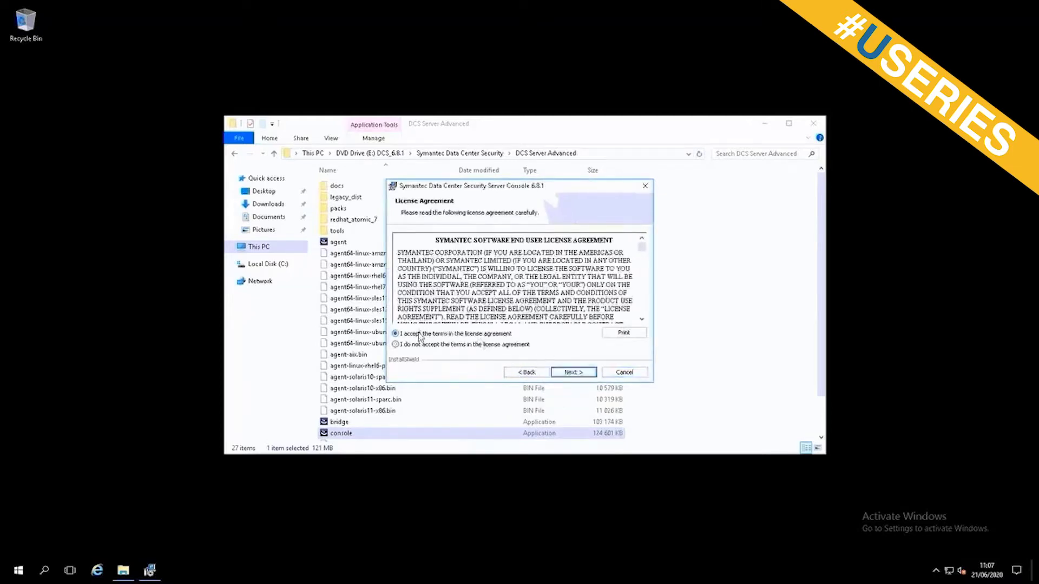
left_click(574, 374)
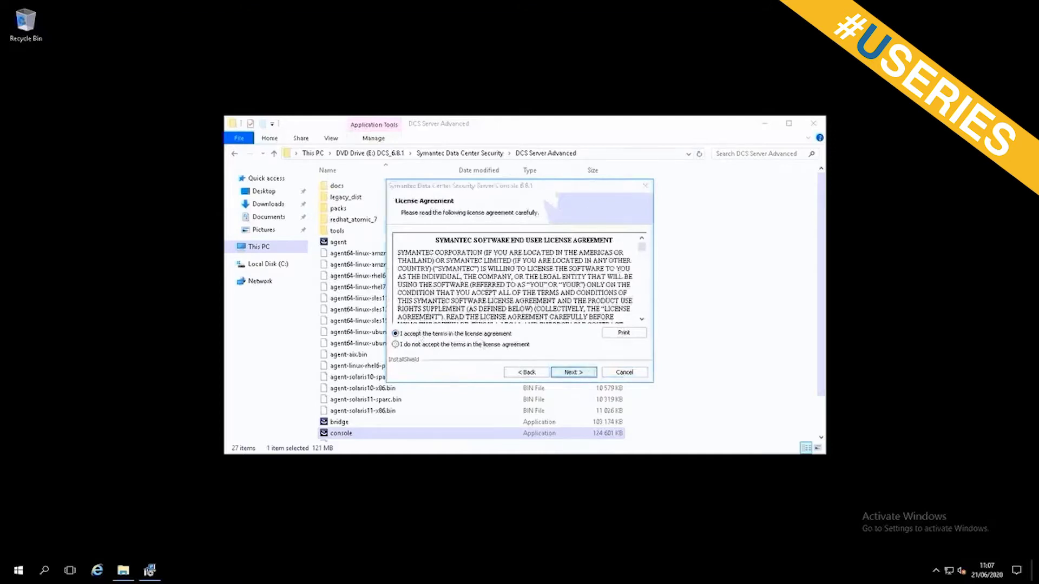
left_click(588, 372)
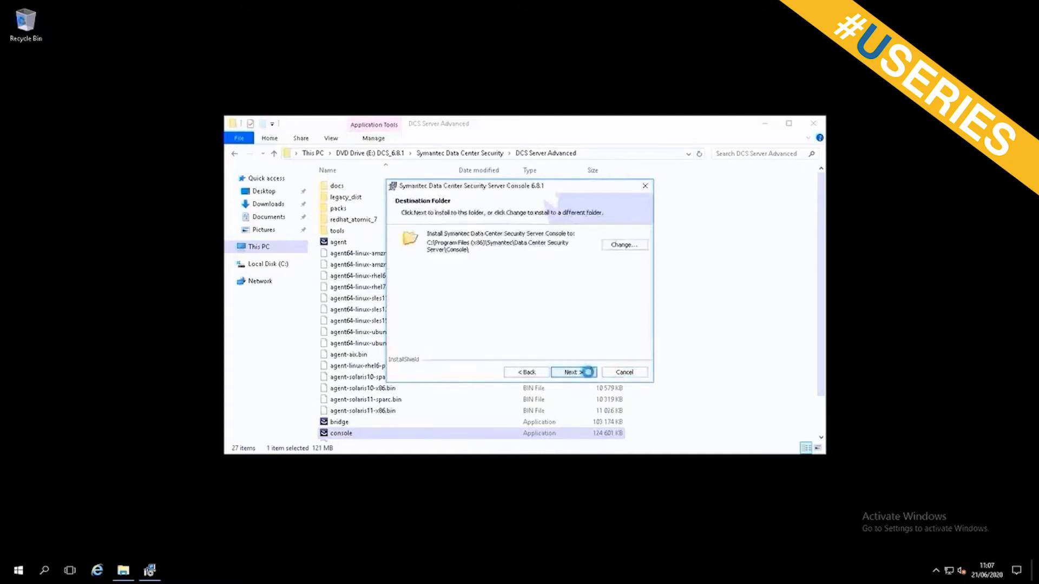
left_click(590, 372)
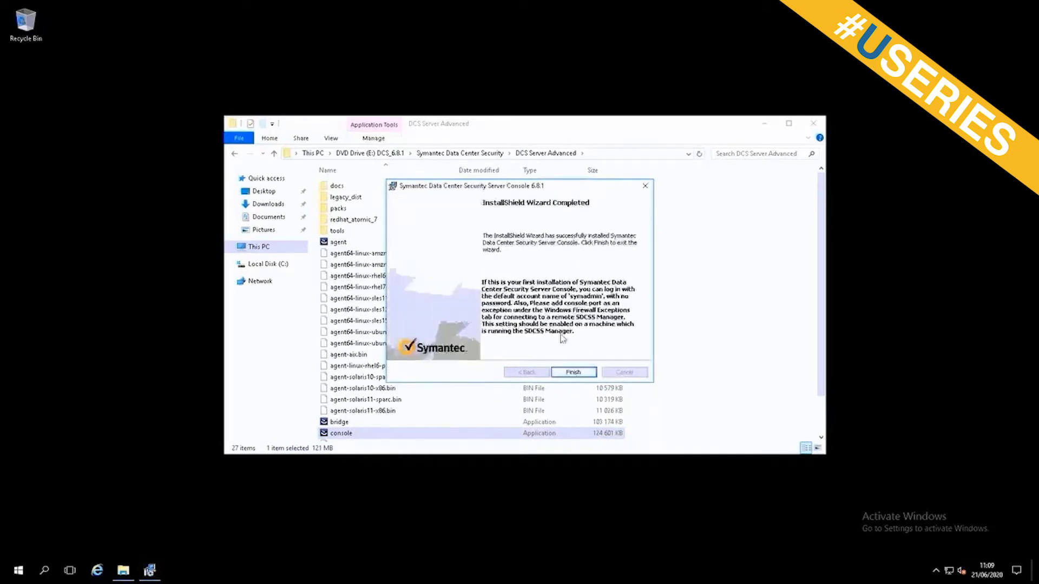
left_click(575, 372)
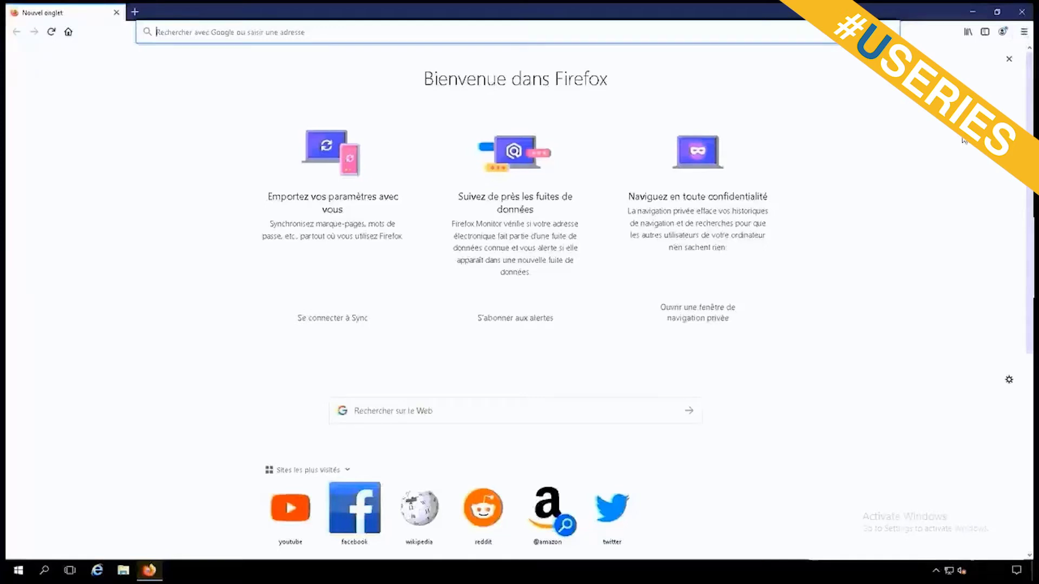
Switch to Firefox, search the options for "cert" and start importing a certificate into the certificate manager's authorities.
left_click(1024, 32)
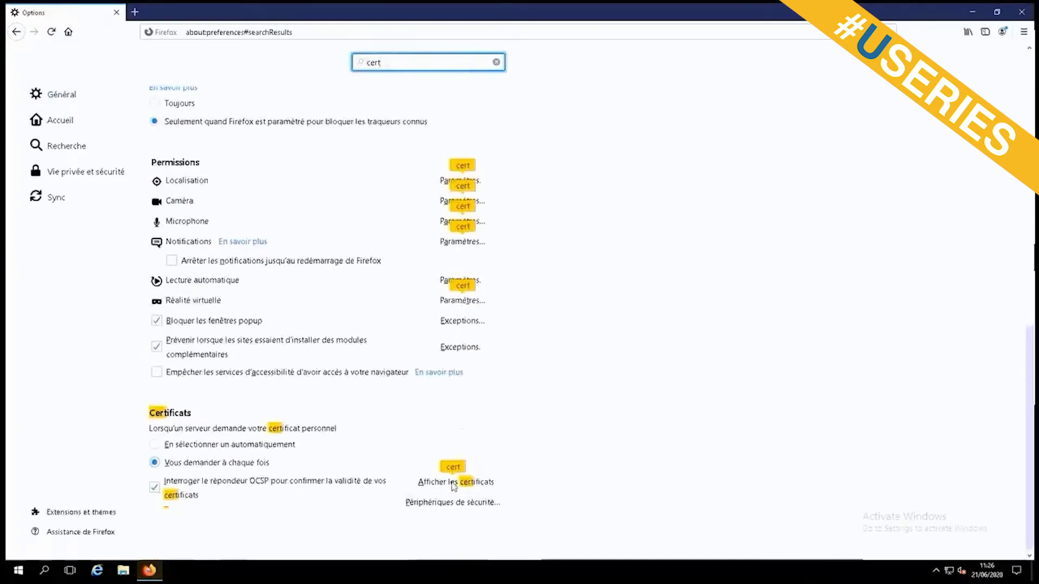
left_click(458, 482)
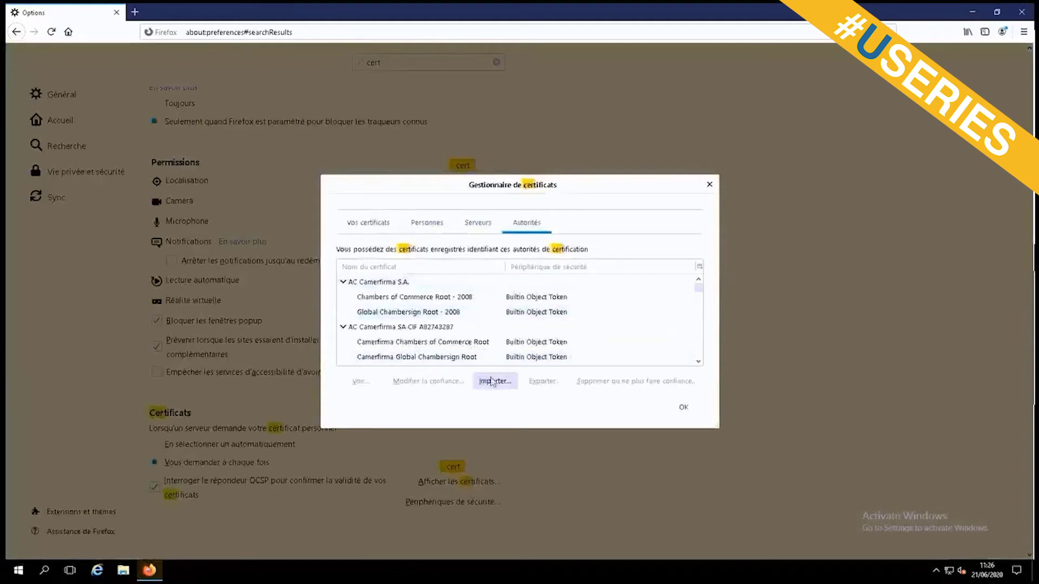
left_click(433, 225)
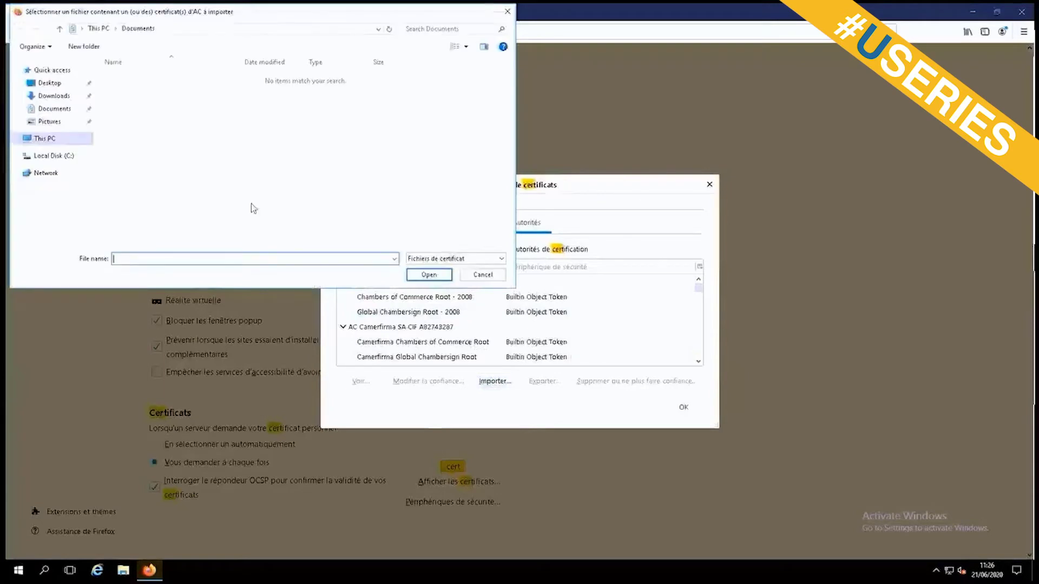
Select the rootkey certificate from C:\Program Files (x86)\Symantec\Data Center Security Server\Server\umc\ssl\umcCA\certs for import.
left_click(62, 157)
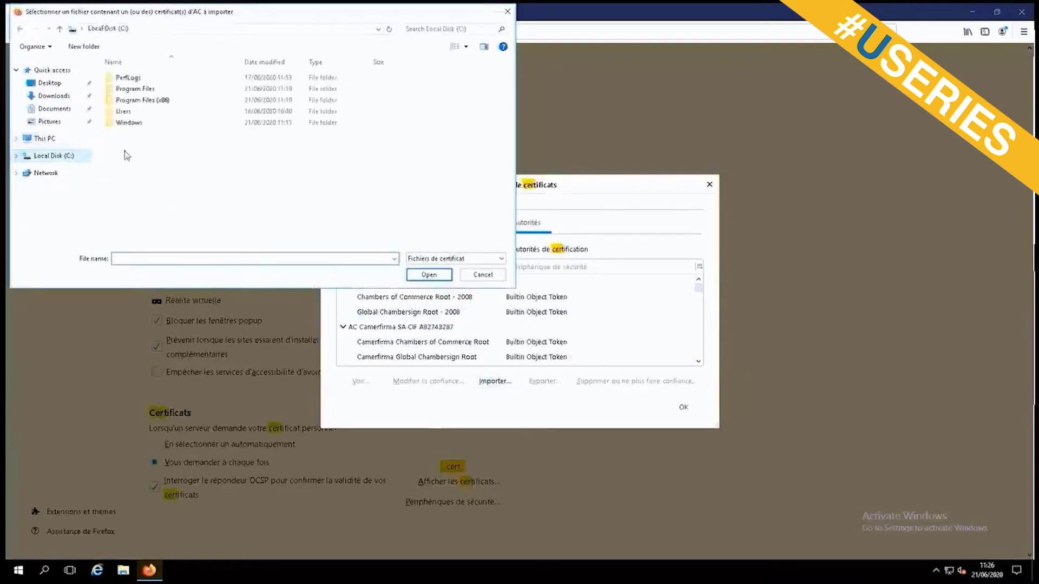
double_click(158, 101)
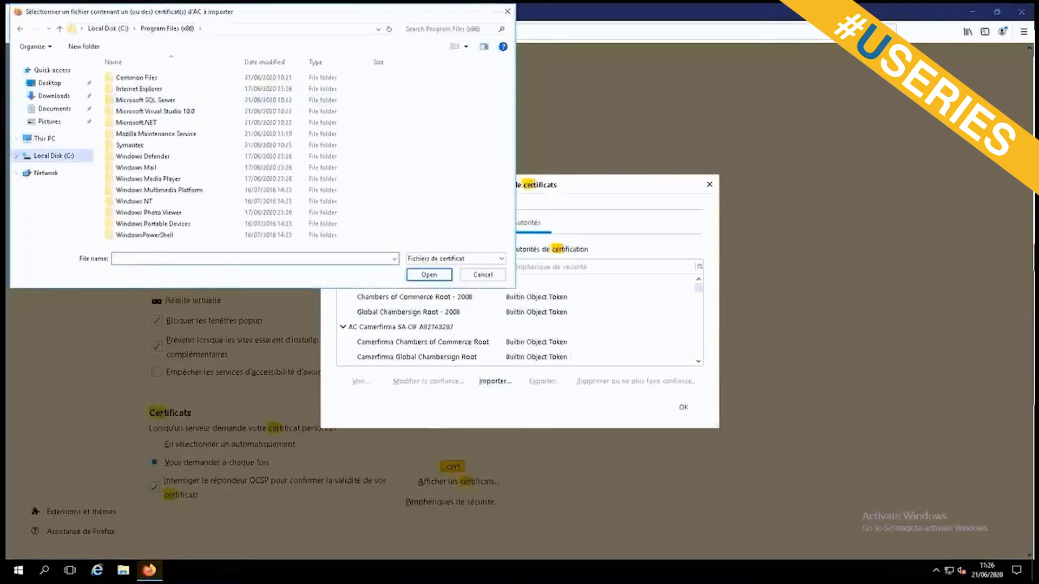
double_click(136, 145)
double_click(157, 78)
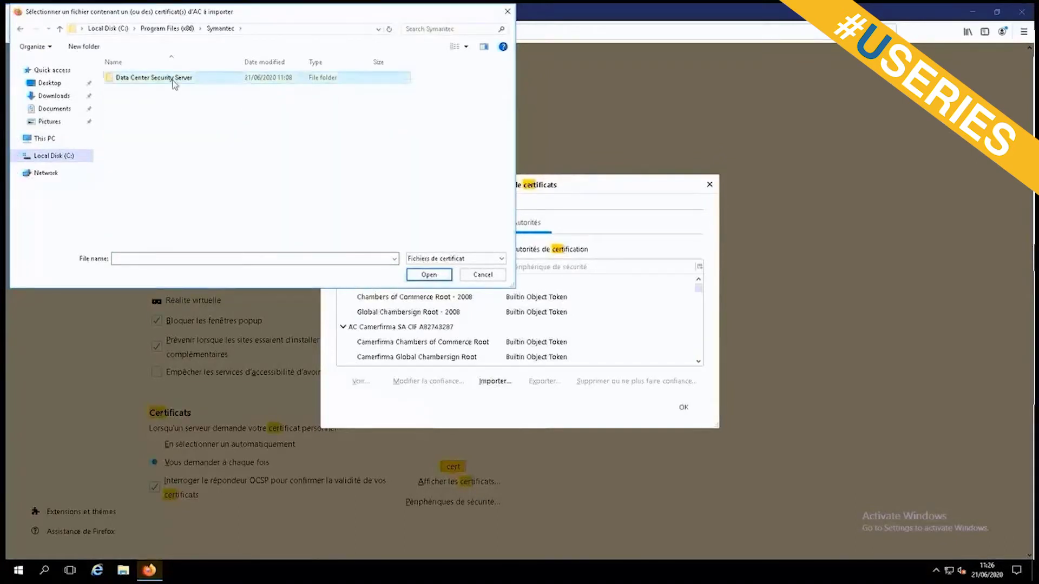
double_click(155, 89)
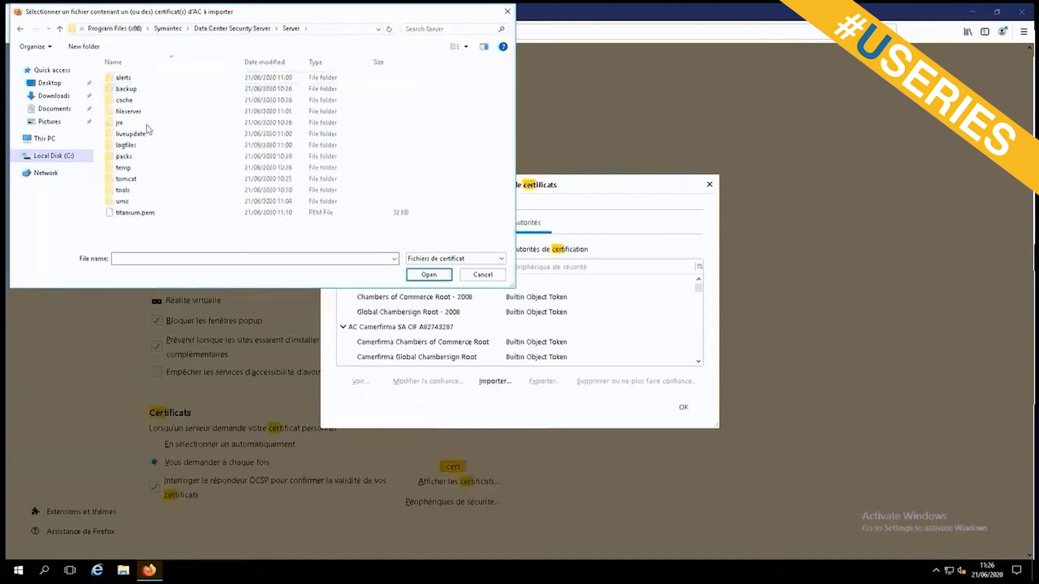
double_click(135, 201)
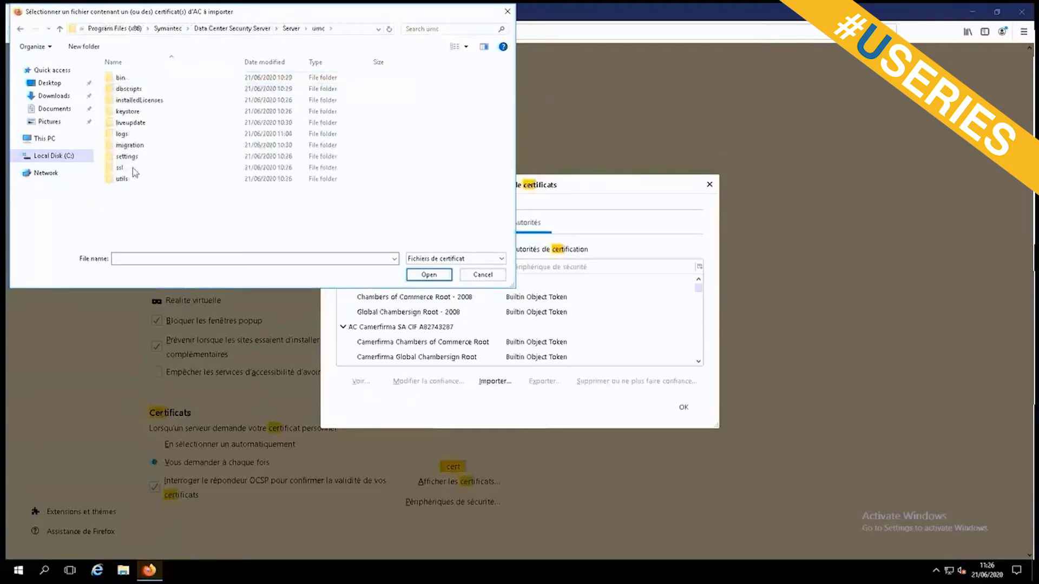
double_click(133, 168)
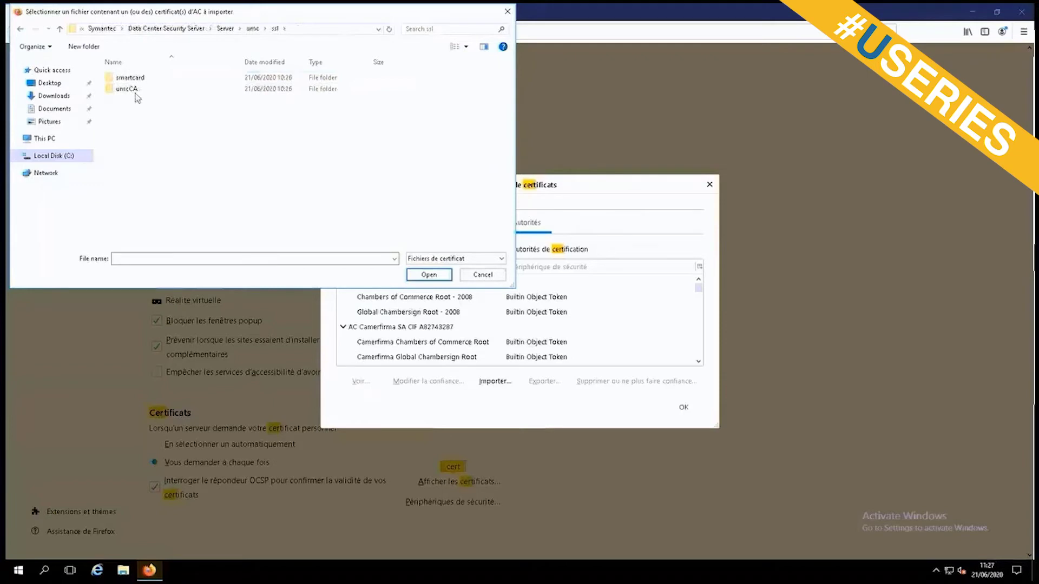
double_click(135, 92)
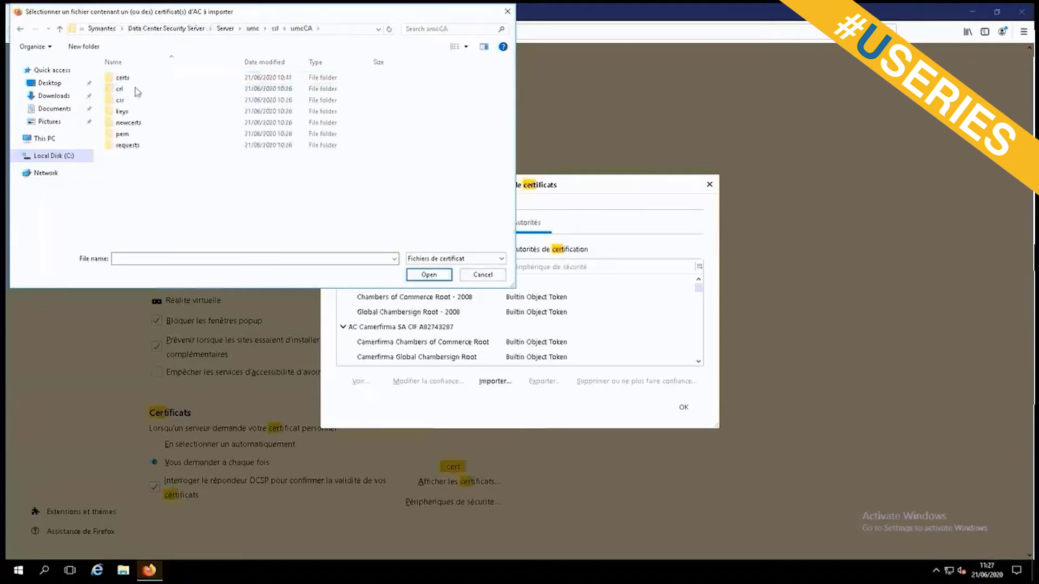
left_click(139, 80)
double_click(140, 83)
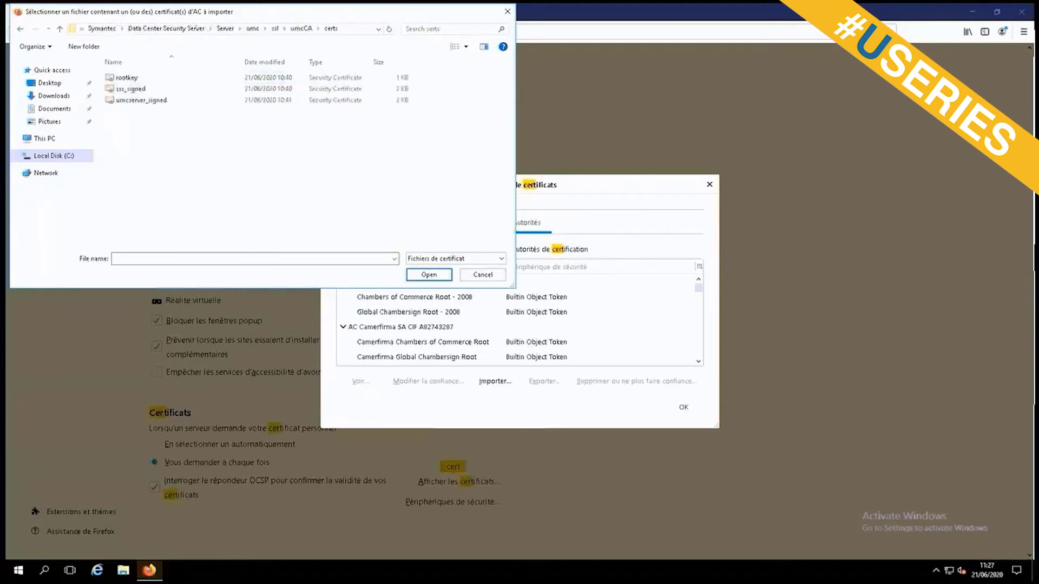
double_click(139, 81)
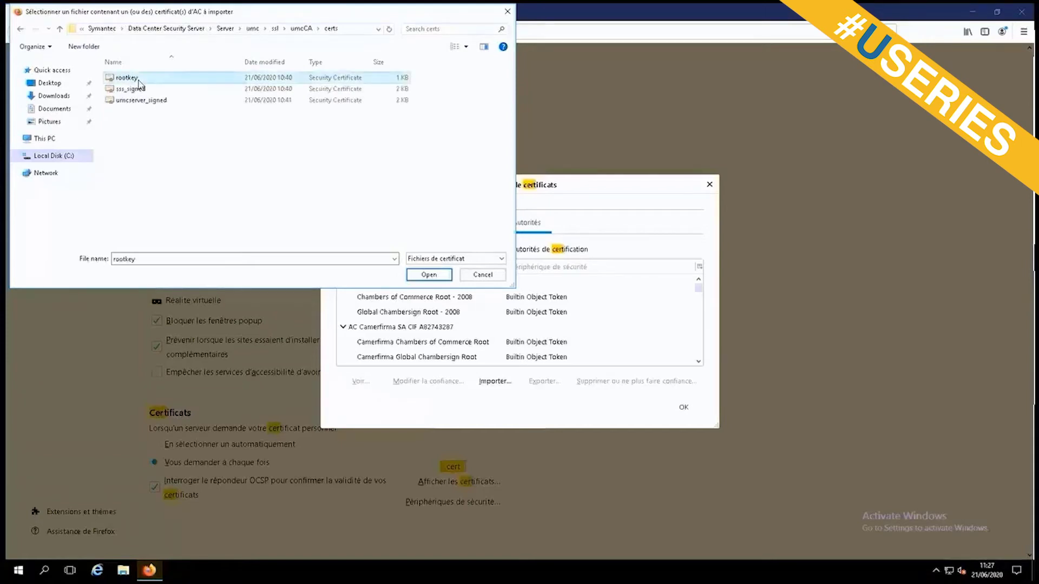
Trust the 192.168.10.101 authority for identifying websites and mail users, and confirm the certificate import.
left_click(409, 261)
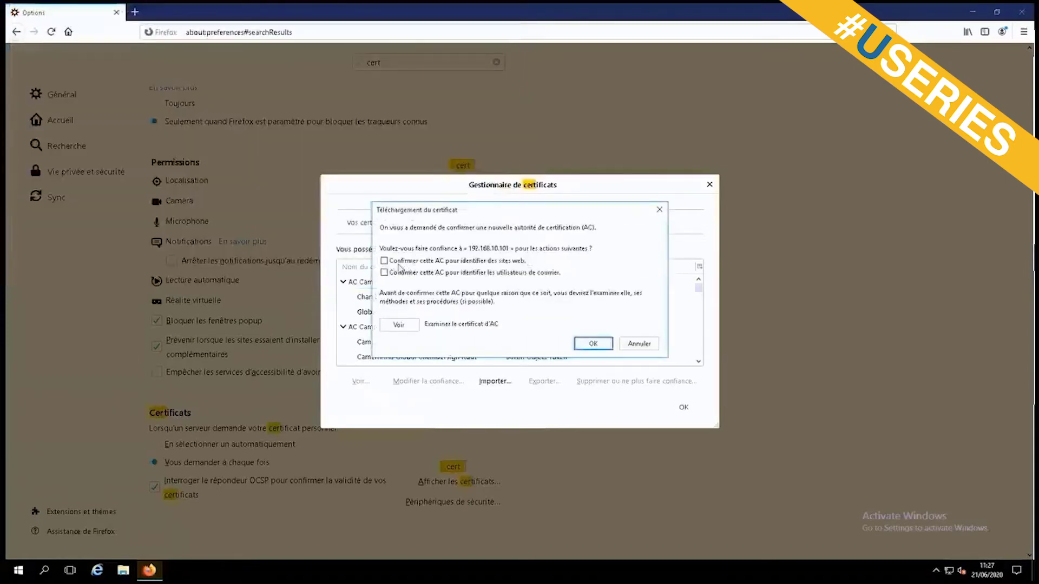
left_click(402, 273)
left_click(593, 343)
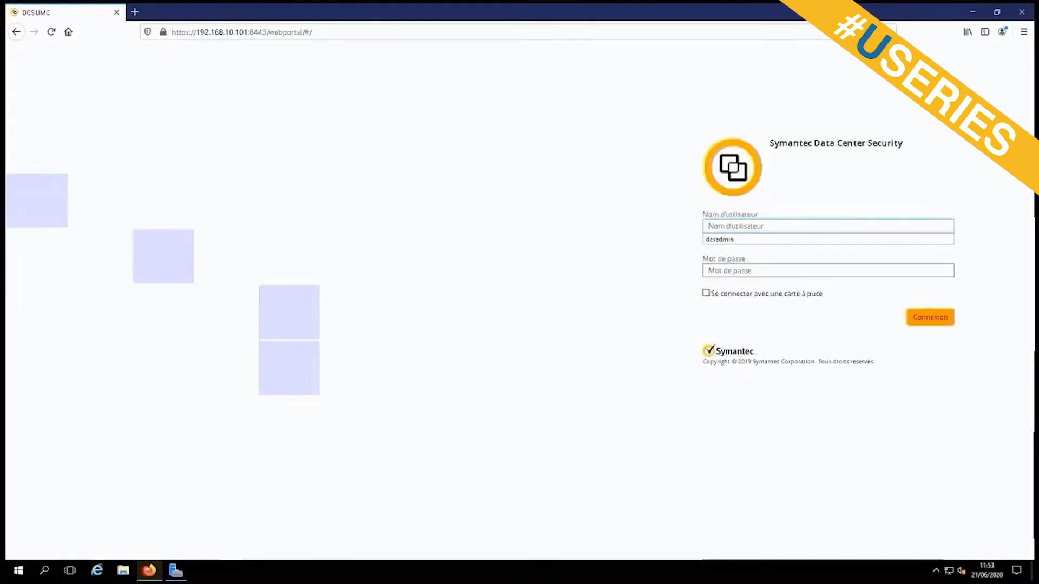
Sign in to the Symantec Data Center Security web portal as dcsadmin with the account password.
left_click(725, 239)
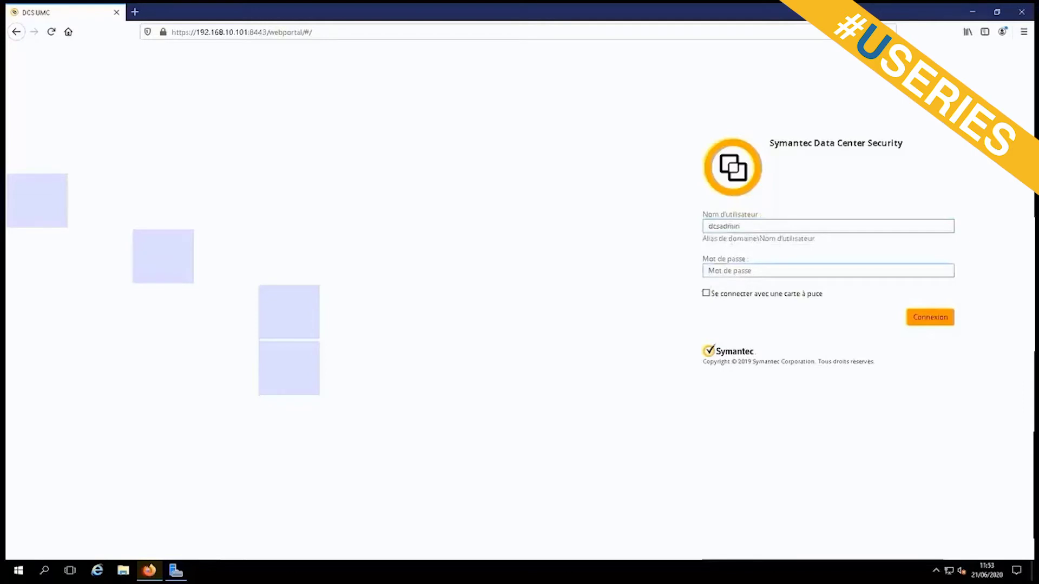
left_click(751, 269)
key("ctrl+v")
key("Return")
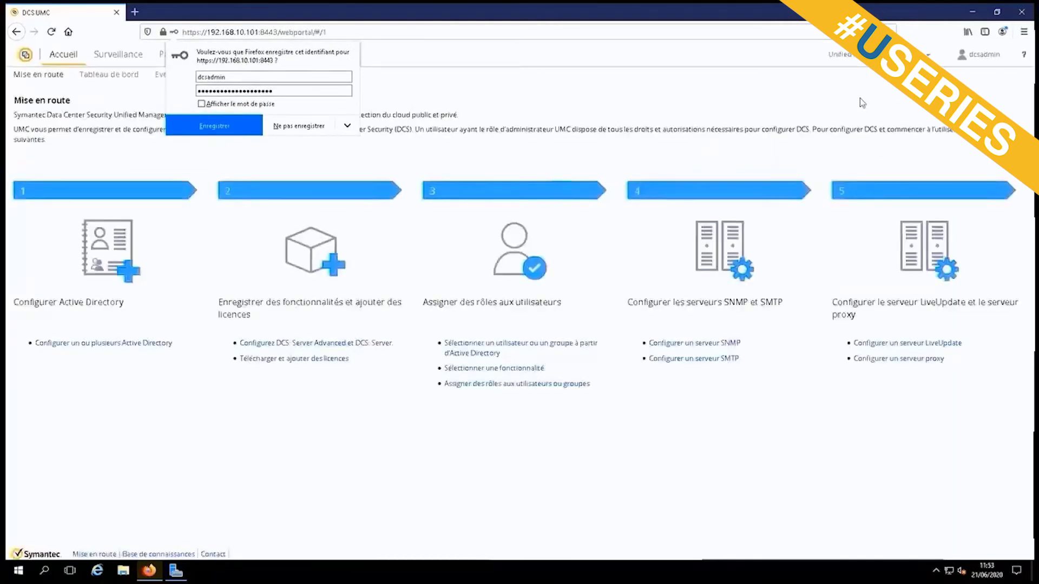
Dismiss the offer to save the login and open the DCS Server console from the Unified Management Console.
left_click(860, 99)
left_click(879, 55)
left_click(866, 76)
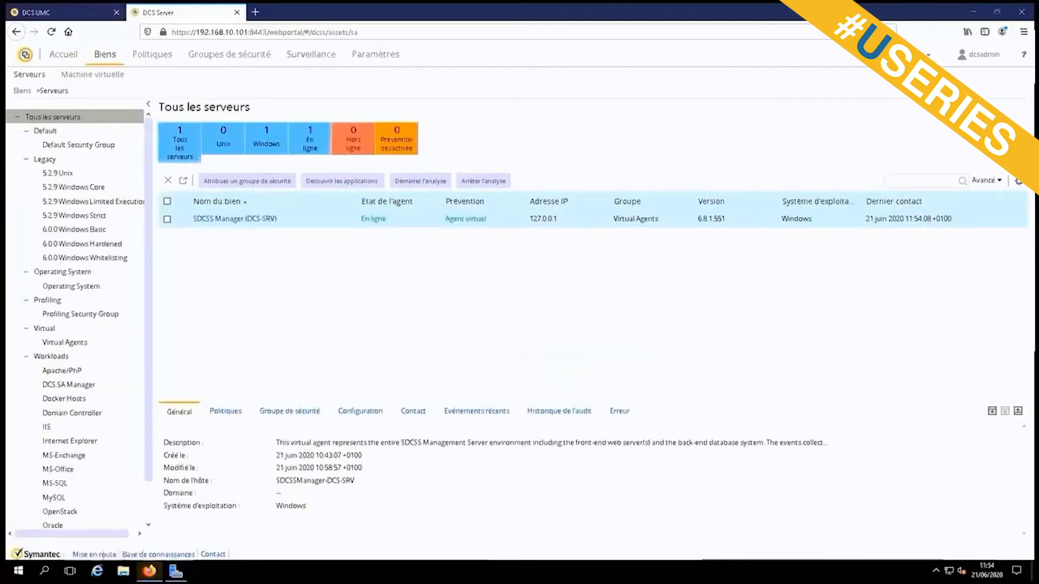
Mount the Symantec Data Center Security Server disc image from drive C: and copy the agent application from its DCS Server Advanced folder.
right_click(358, 243)
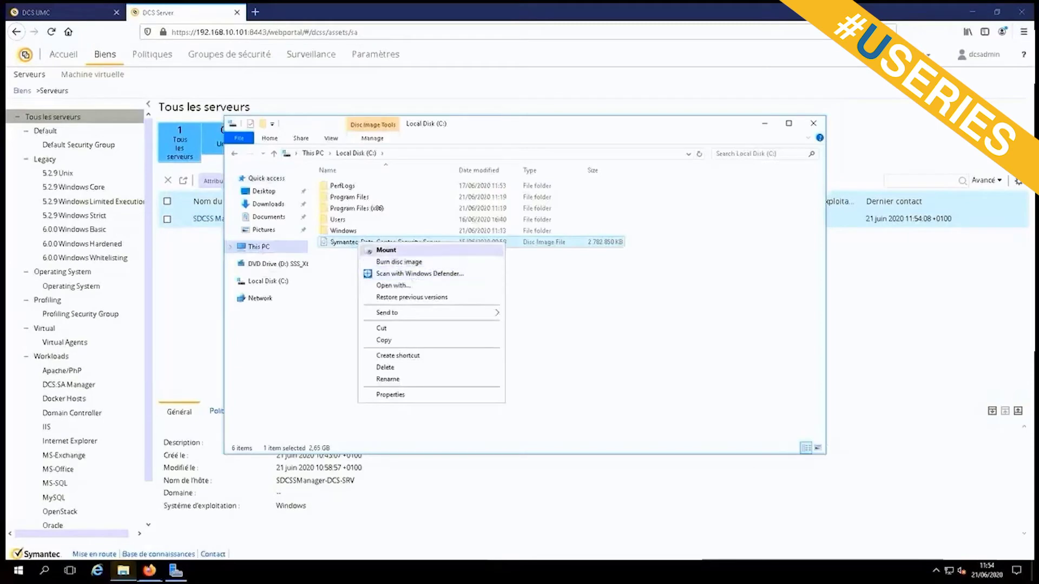
left_click(386, 250)
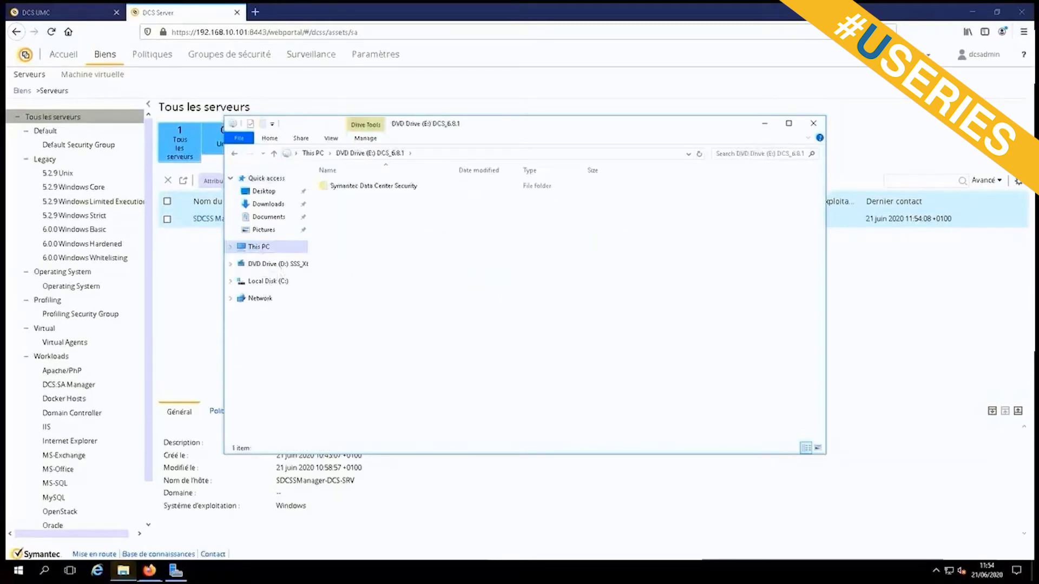
double_click(392, 188)
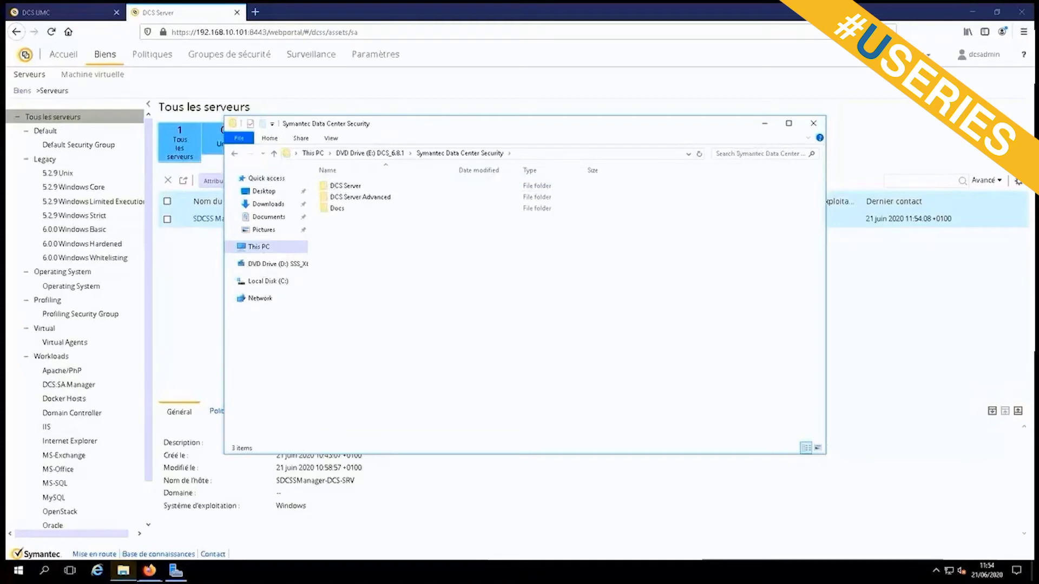
left_click(364, 202)
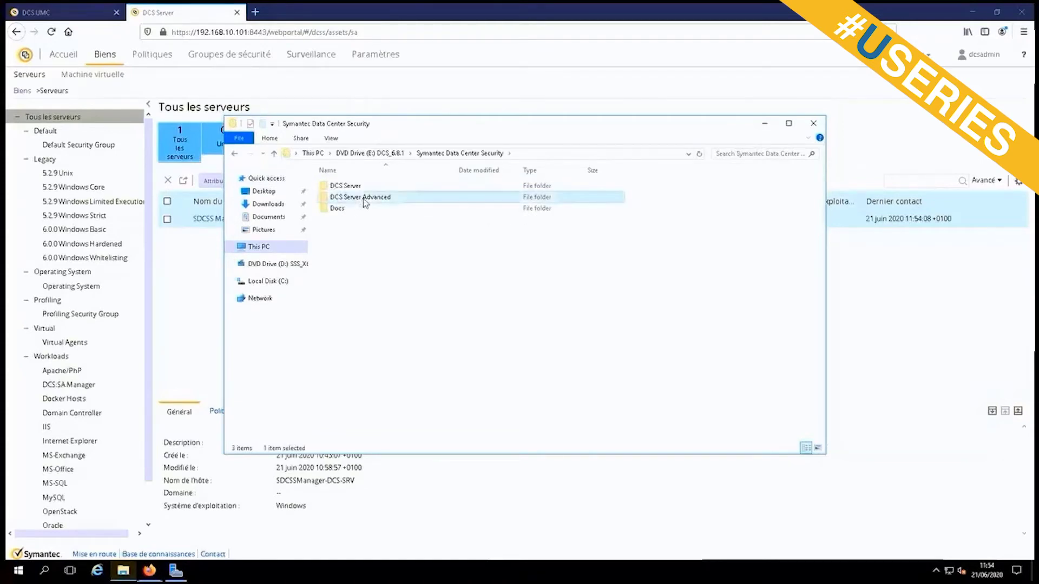
double_click(364, 202)
left_click(340, 242)
right_click(345, 245)
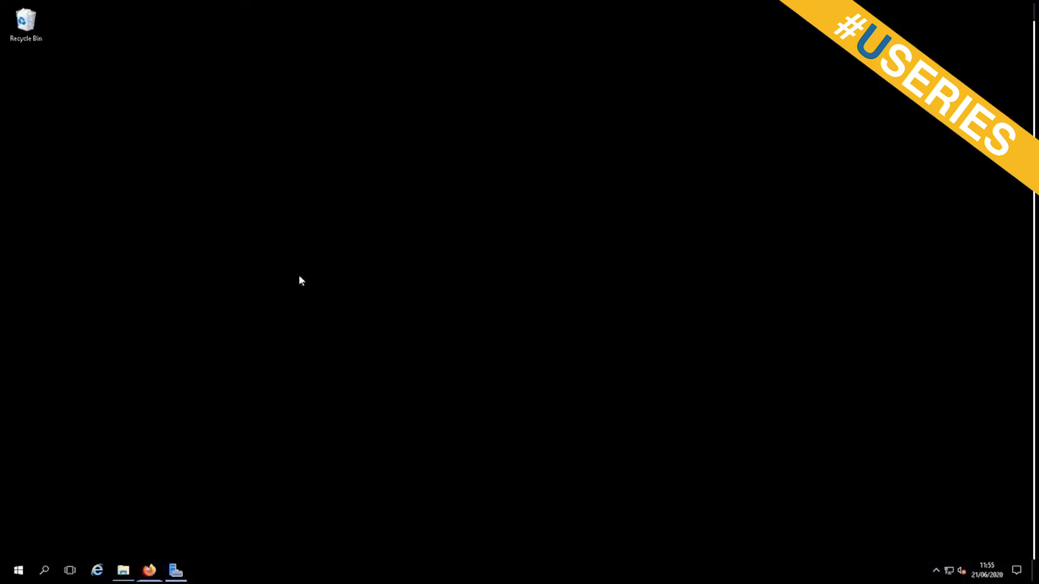
Create a desktop folder named DCS AGENT, open it and paste the agent application into it.
right_click(351, 270)
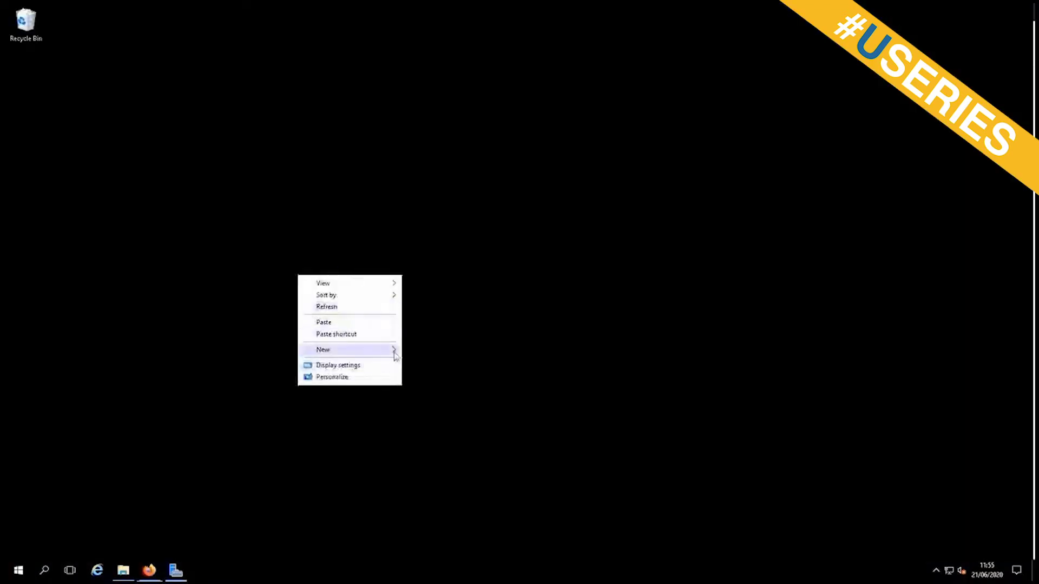
mouse_move(395, 352)
left_click(429, 353)
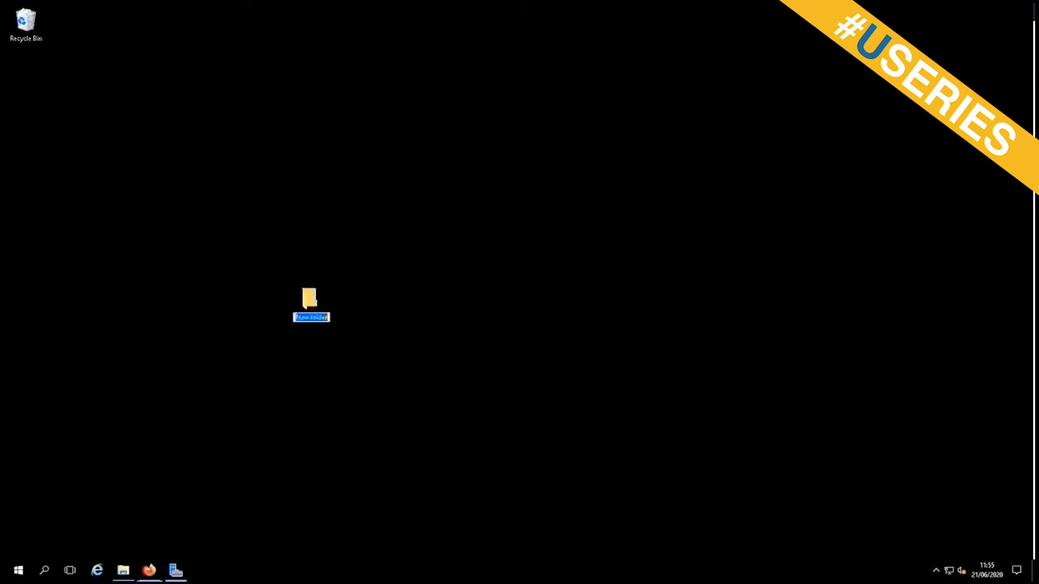
type("DCS AGENT")
key("Return")
key("Return")
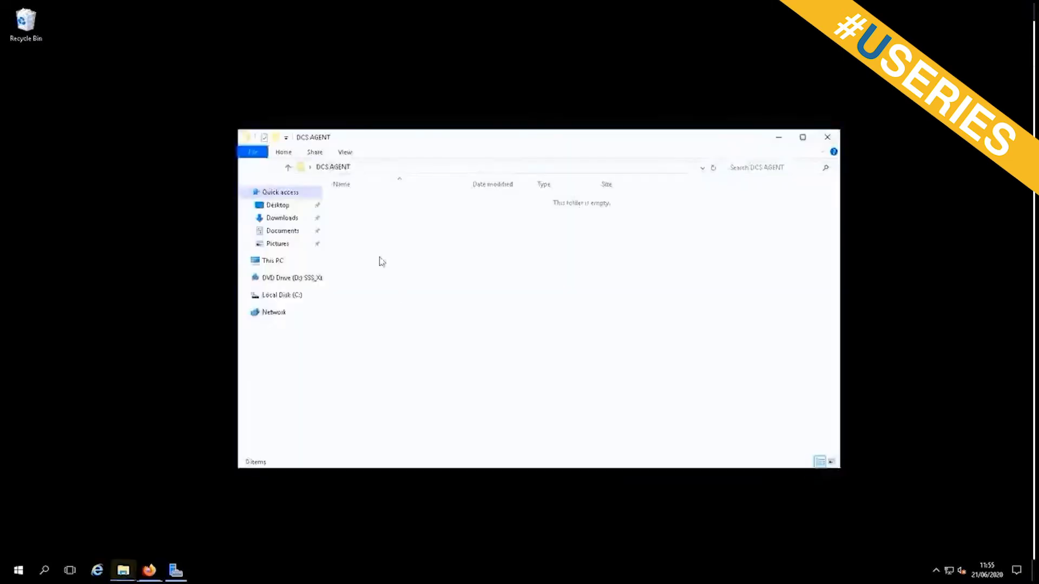
key("alt+Tab")
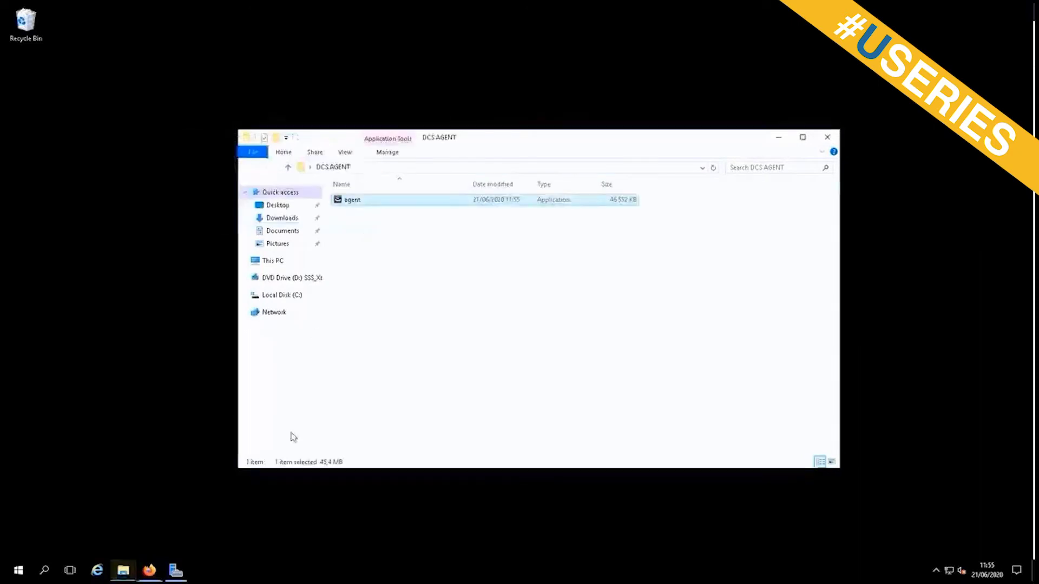
Copy agent-cert.ssl from C:\Program Files (x86)\Symantec\Data Center Security Server\Server into the DCS AGENT folder.
mouse_move(123, 571)
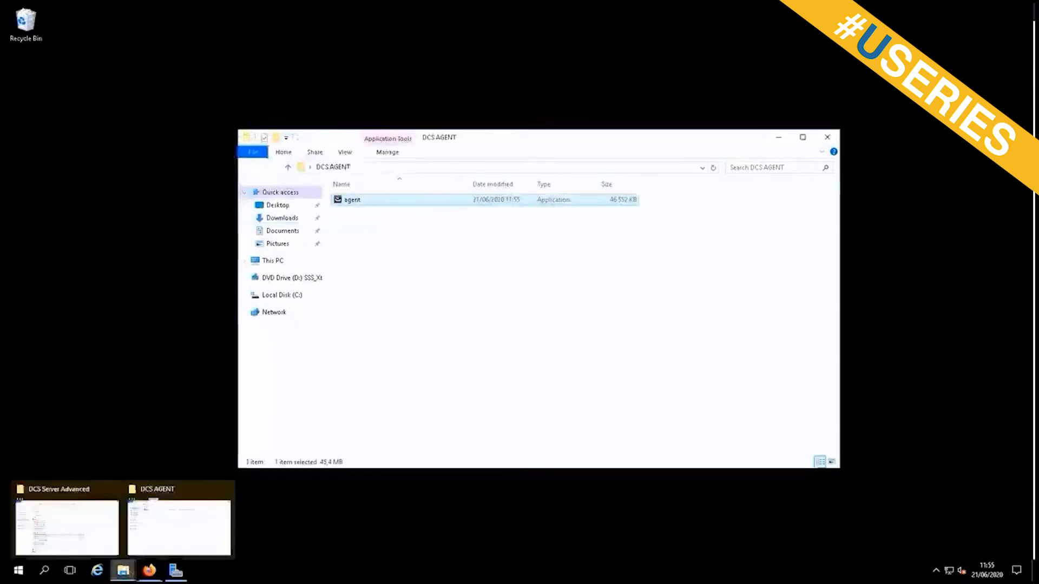
left_click(87, 509)
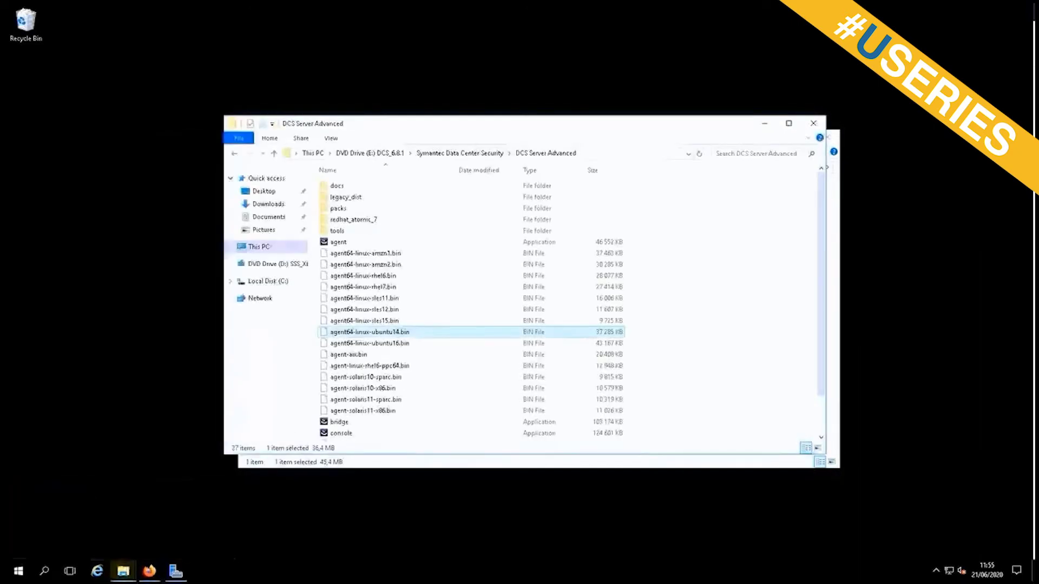
left_click(273, 282)
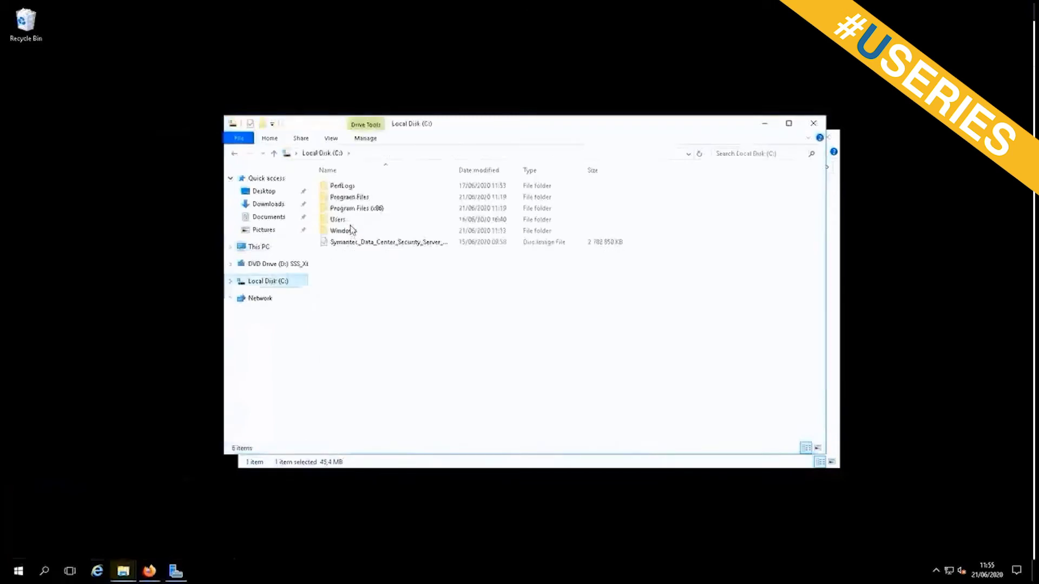
double_click(356, 209)
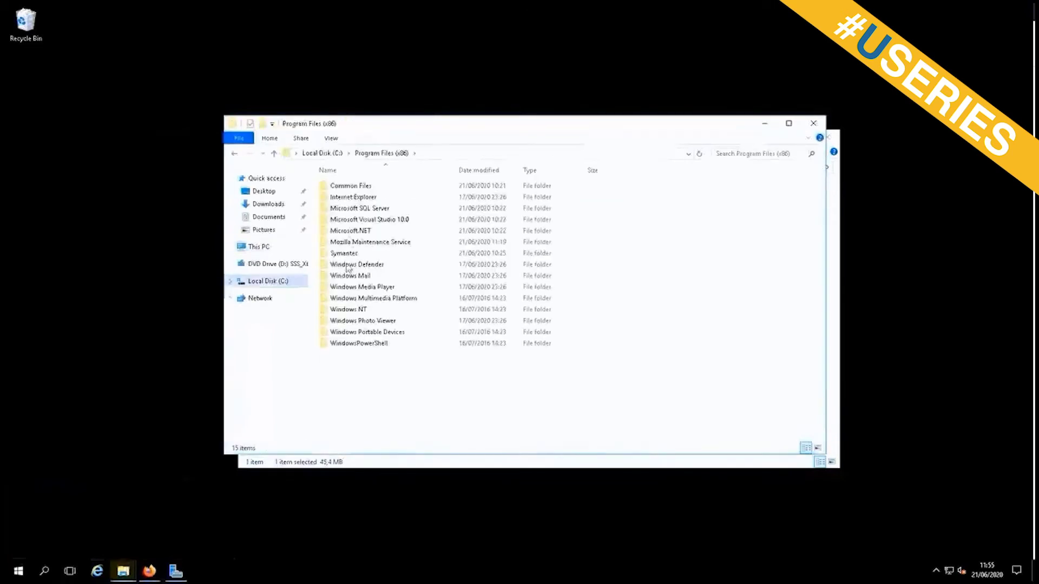
double_click(345, 253)
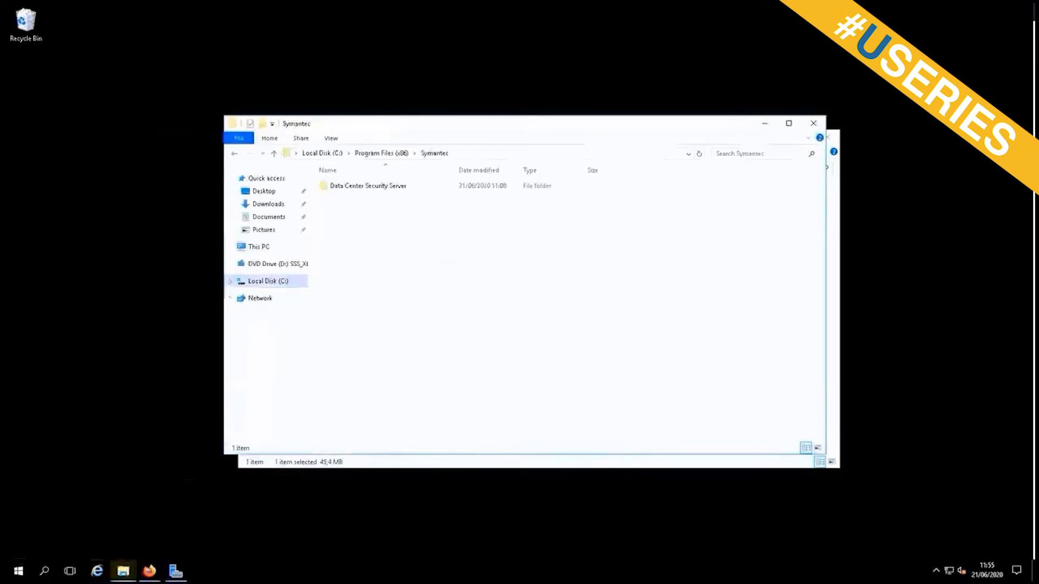
double_click(364, 190)
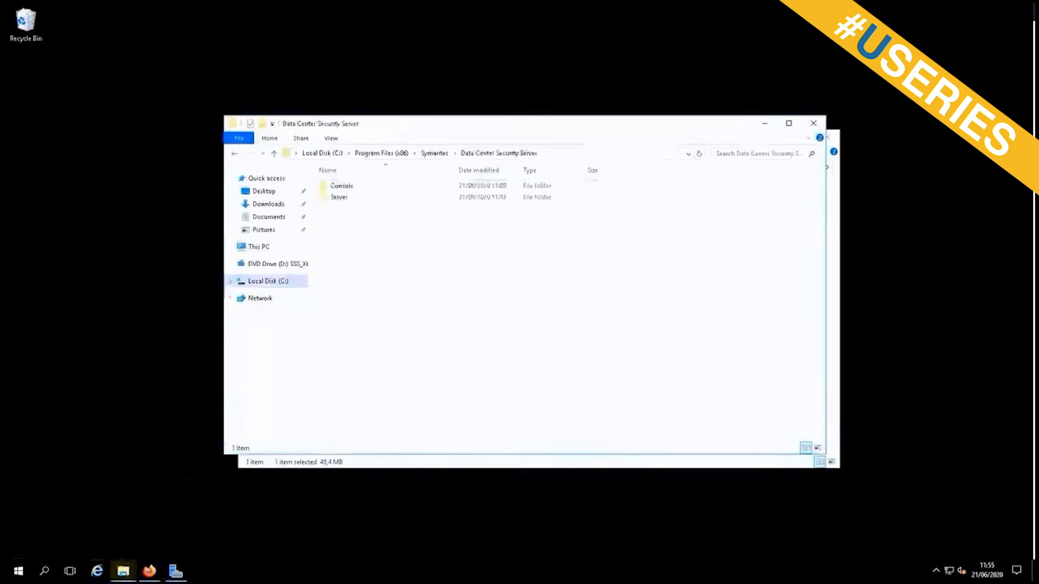
double_click(349, 198)
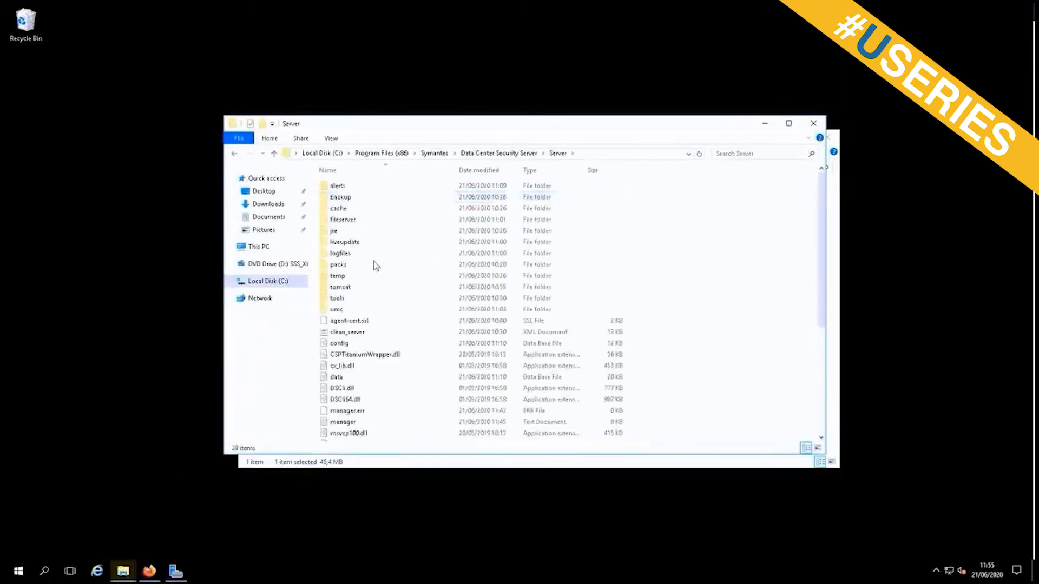
left_click(361, 324)
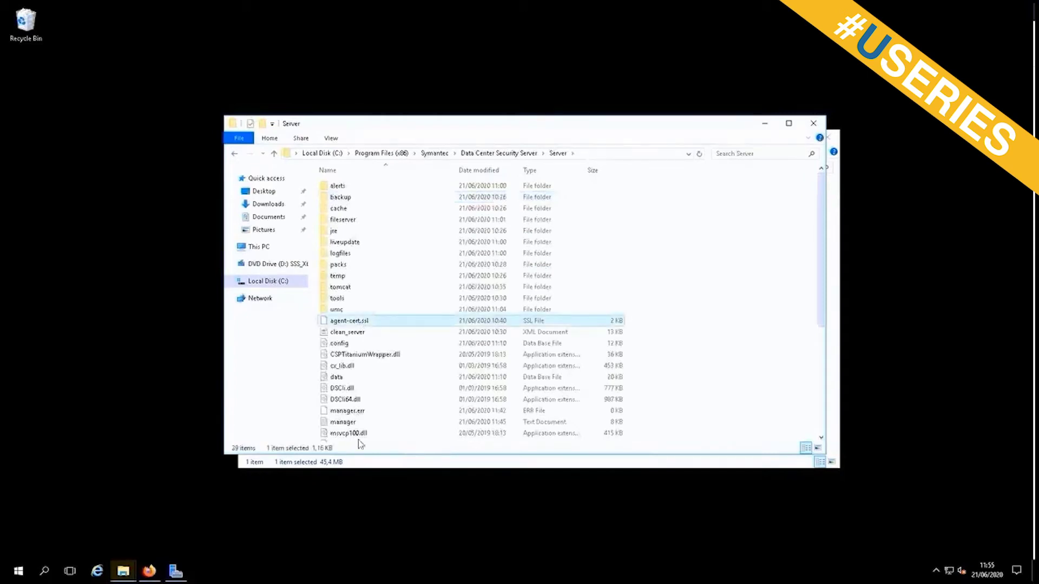
left_click(361, 463)
key("ctrl+v")
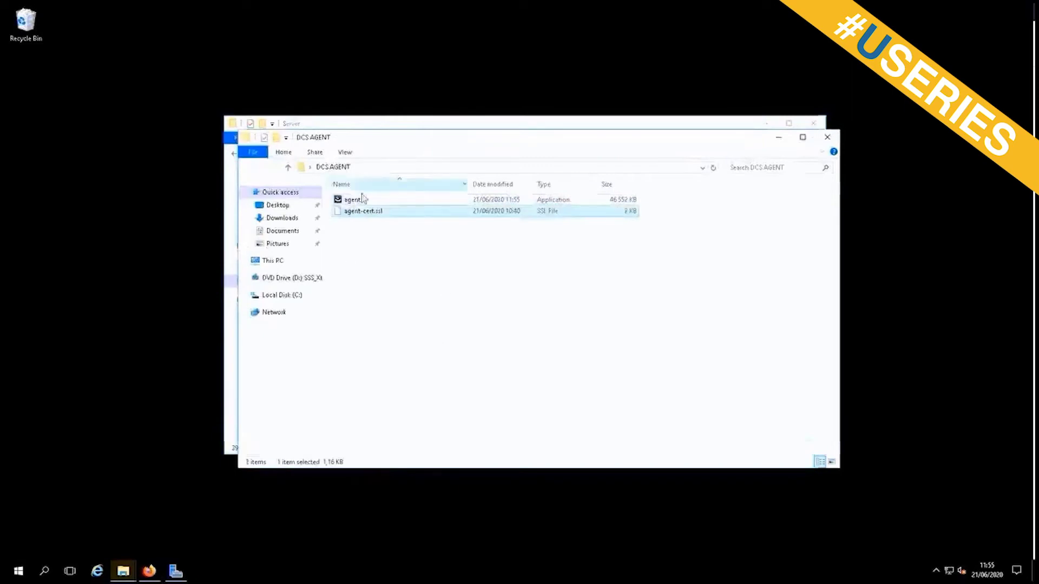
left_click(372, 255)
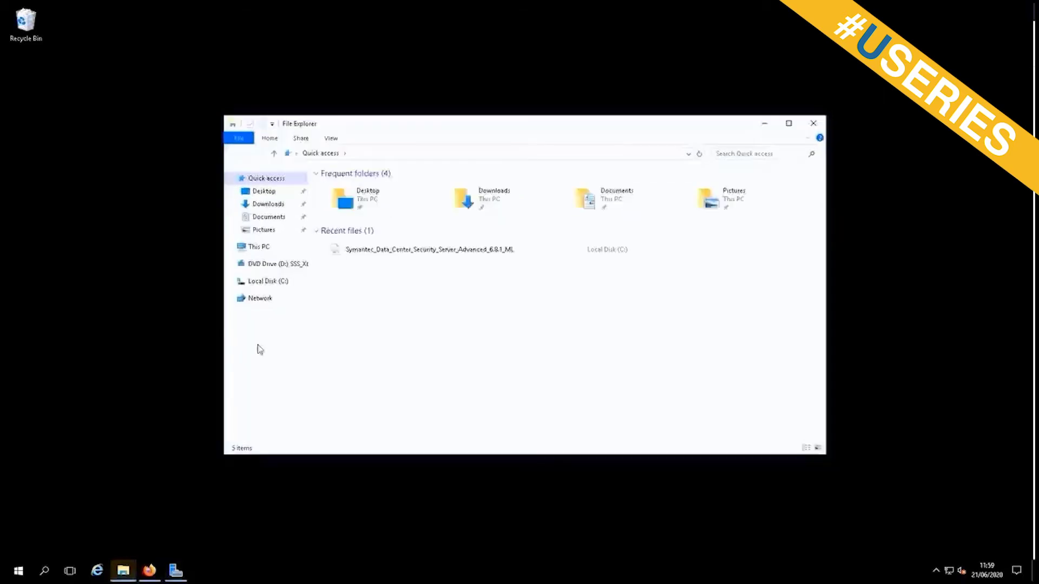
Begin entering a network path starting with \\192.168. in File Explorer to reach another machine.
left_click(487, 154)
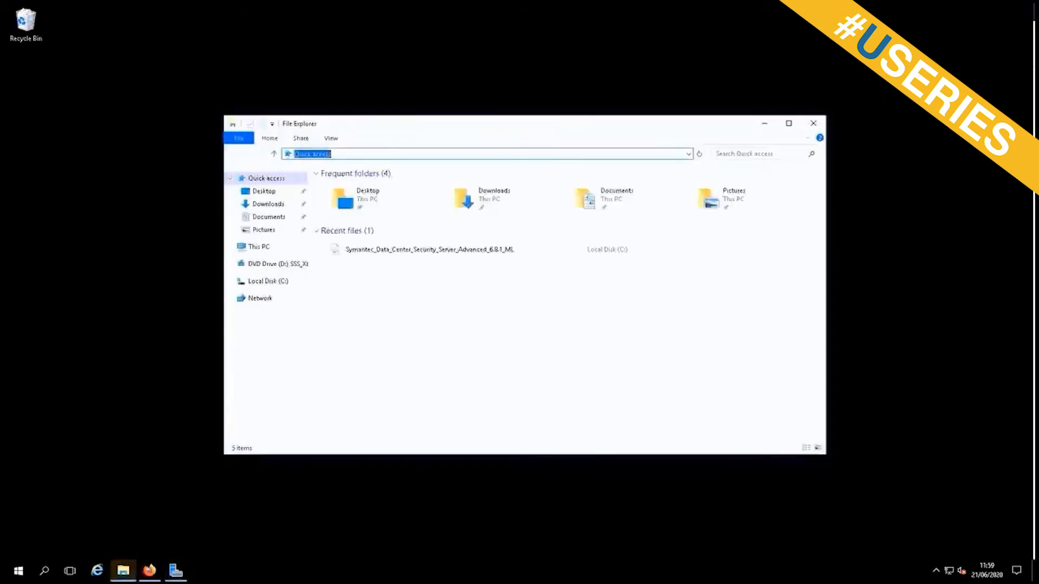
type("\\\\192.168.")
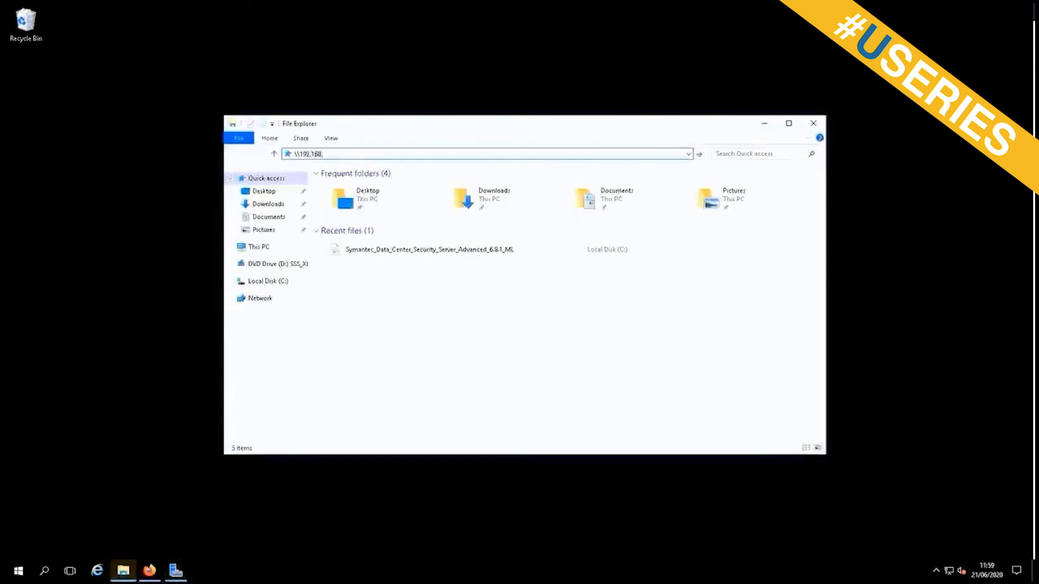
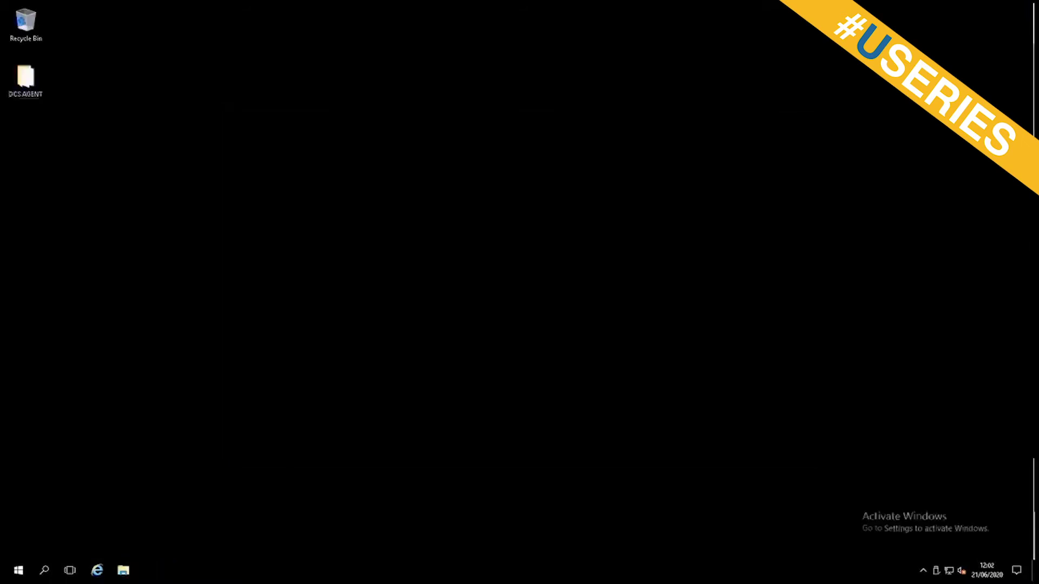
Run the agent installer from the target server's DCS AGENT desktop folder and accept the license agreement.
double_click(25, 79)
double_click(346, 184)
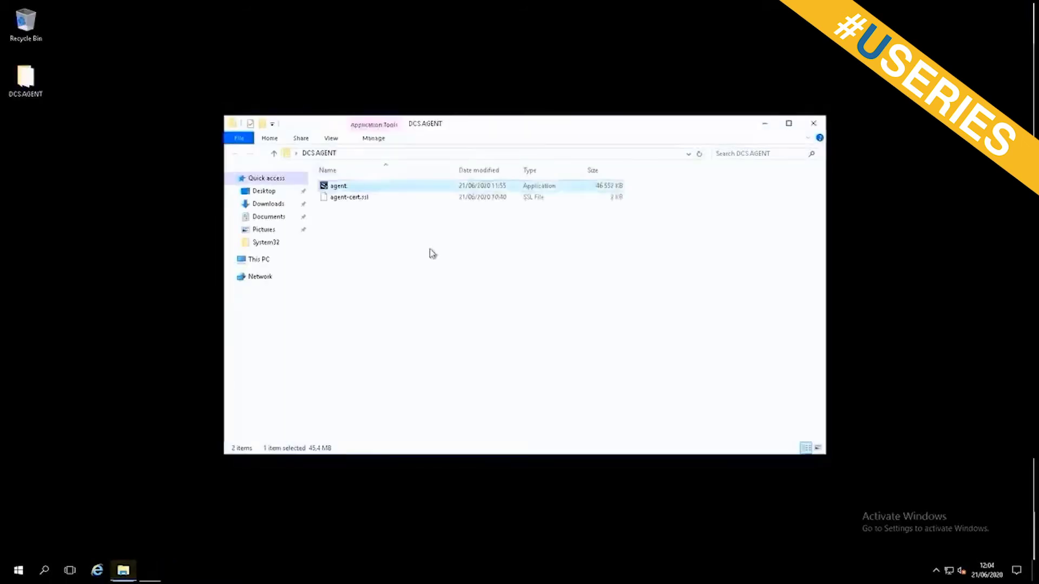
left_click(465, 360)
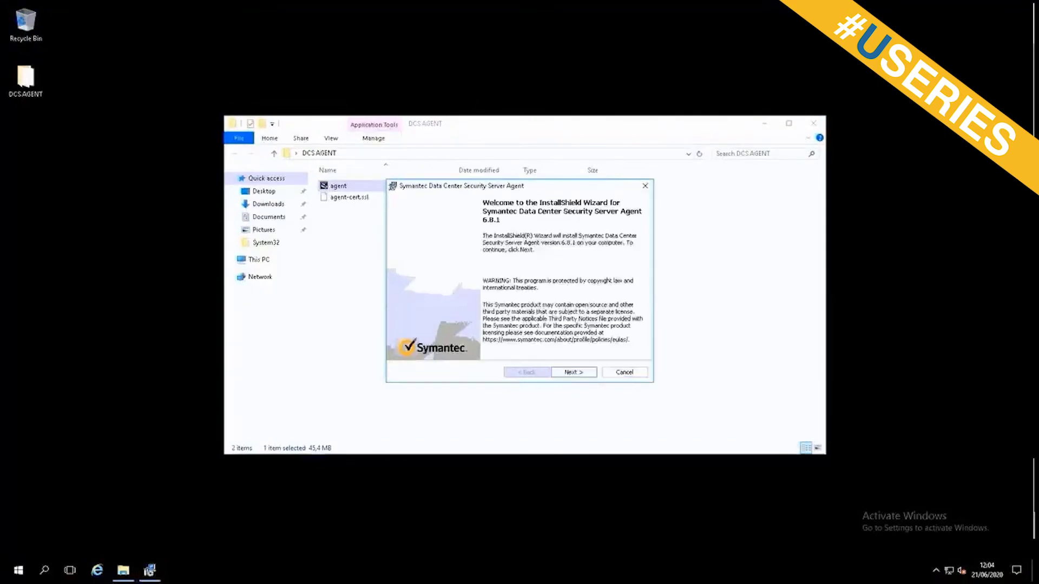
left_click(575, 374)
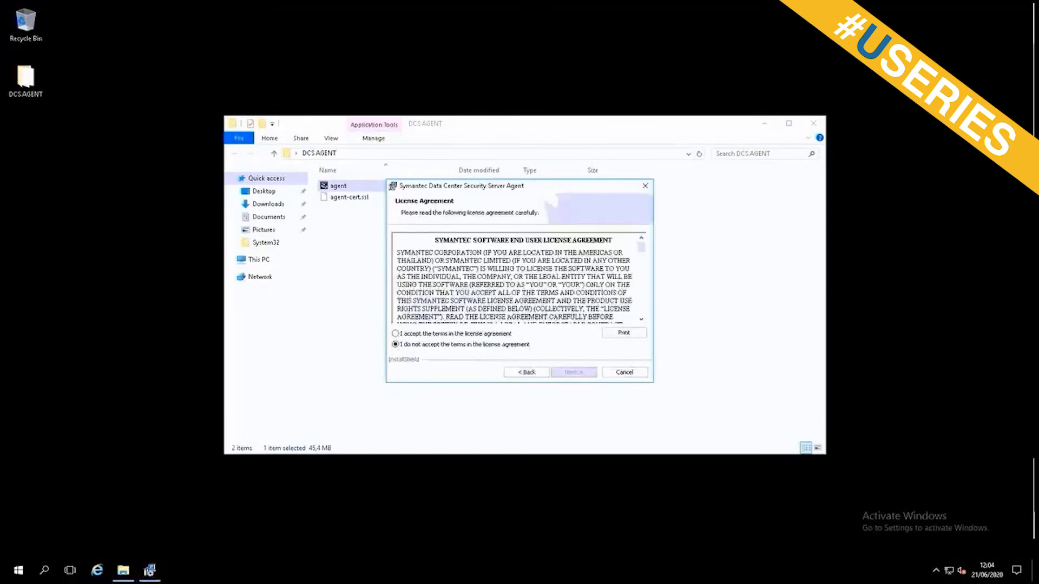
left_click(470, 335)
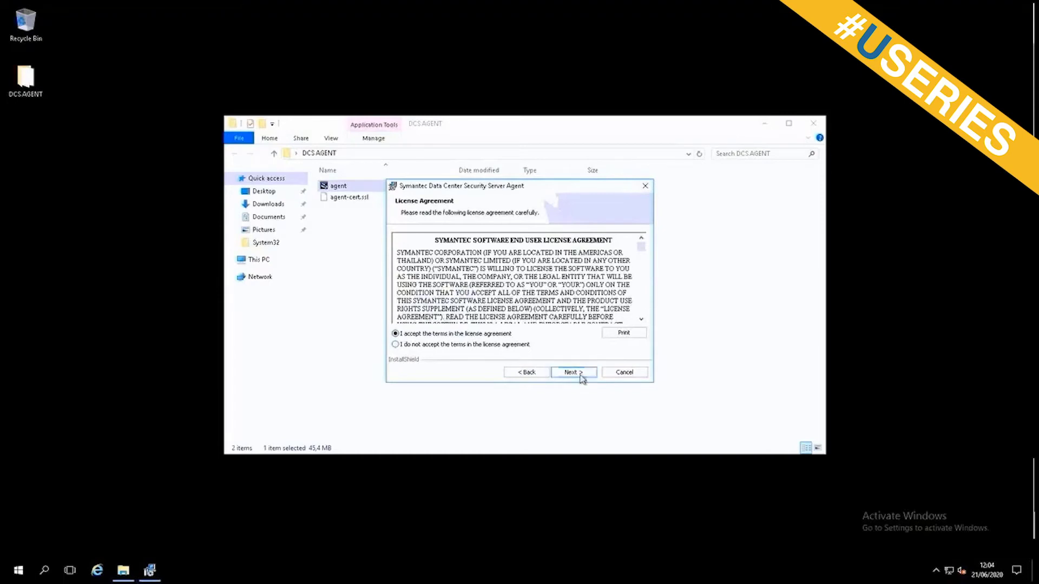
left_click(579, 374)
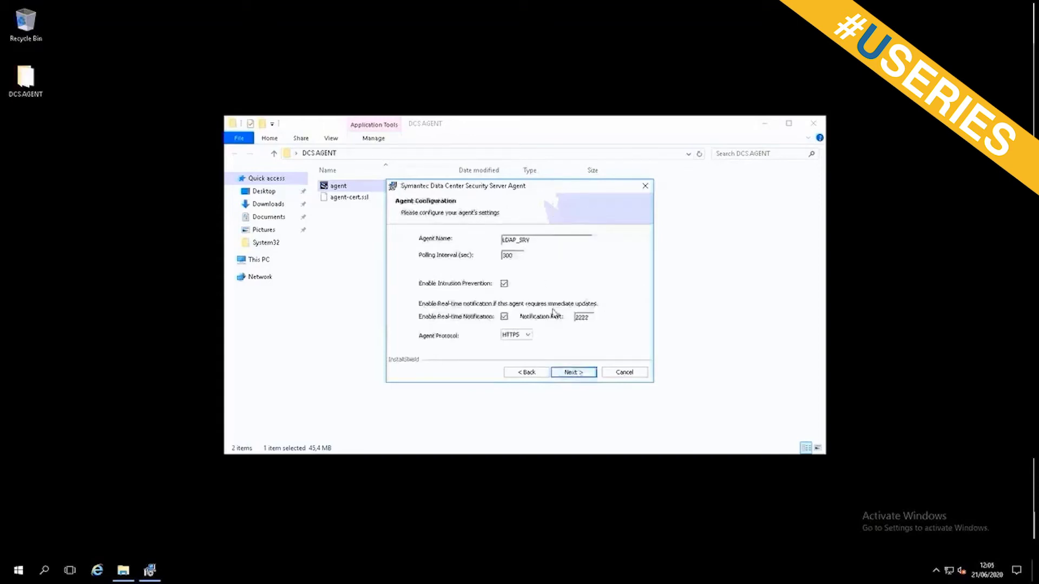
Keep the default agent settings, set the primary management server to 192.168.10.101 and choose agent-cert.ssl from the DCS AGENT desktop folder as its certificate.
left_click(573, 373)
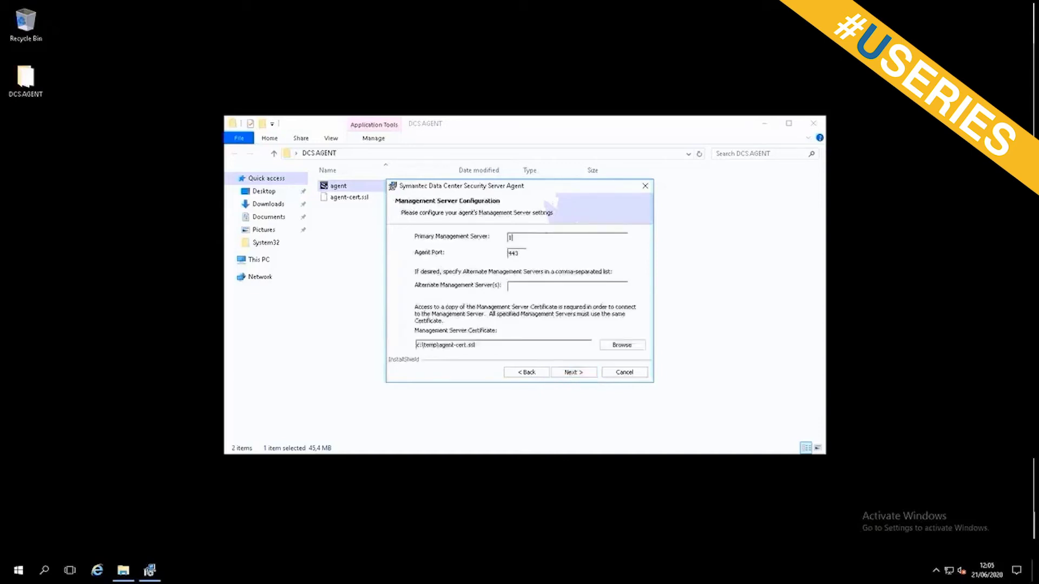
type("192.168.10.101")
left_click(633, 347)
left_click(430, 272)
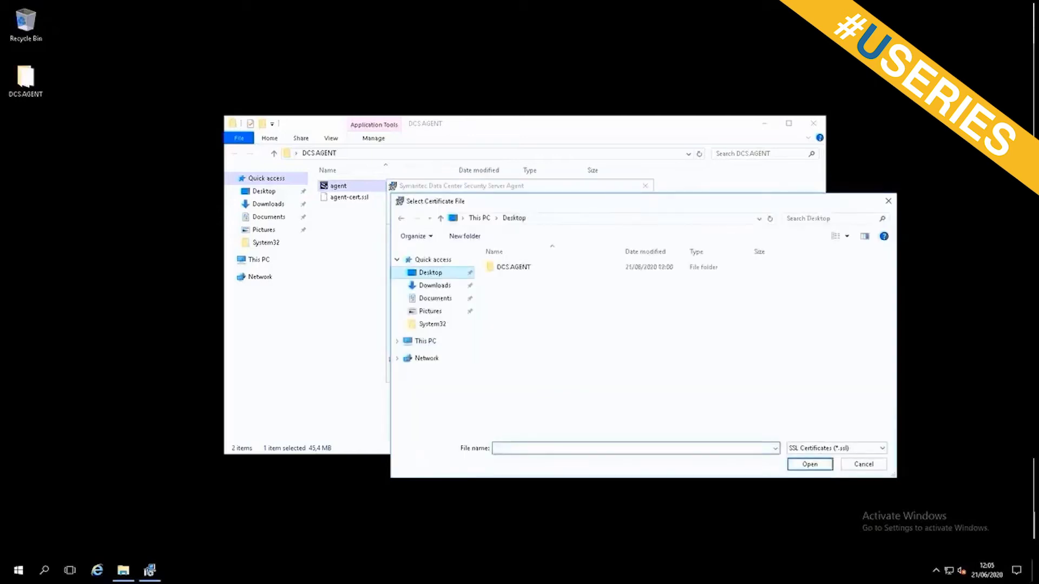
double_click(514, 269)
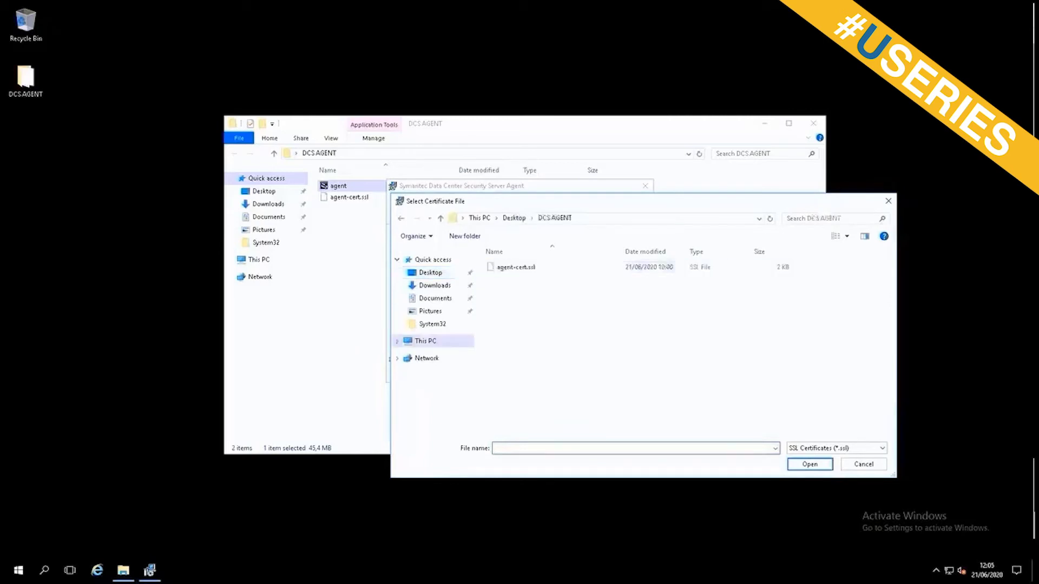
double_click(524, 271)
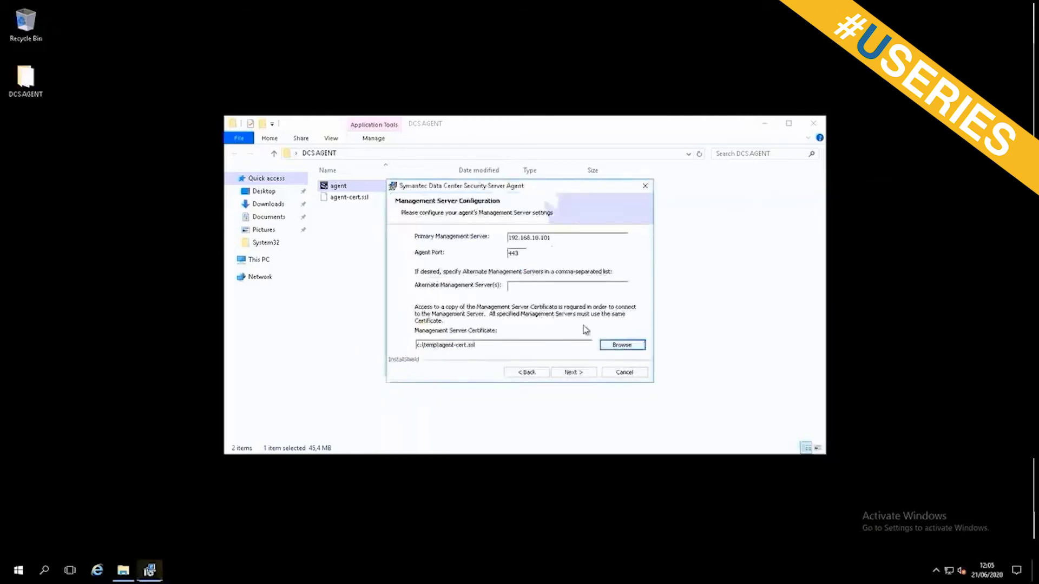
left_click(583, 373)
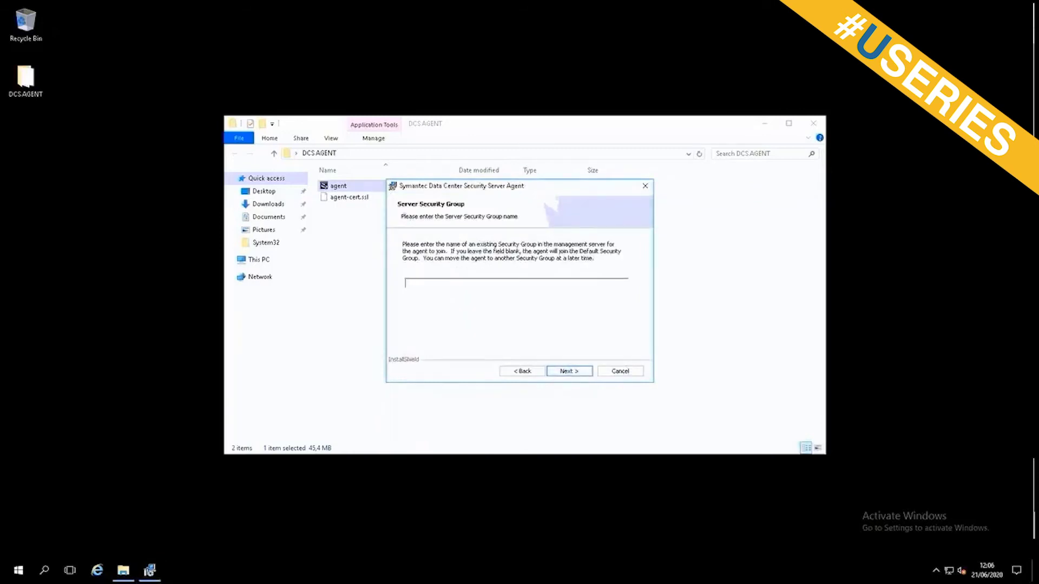
Leave the server security group blank, finish installing the agent and restart the computer.
key("Return")
key("Return")
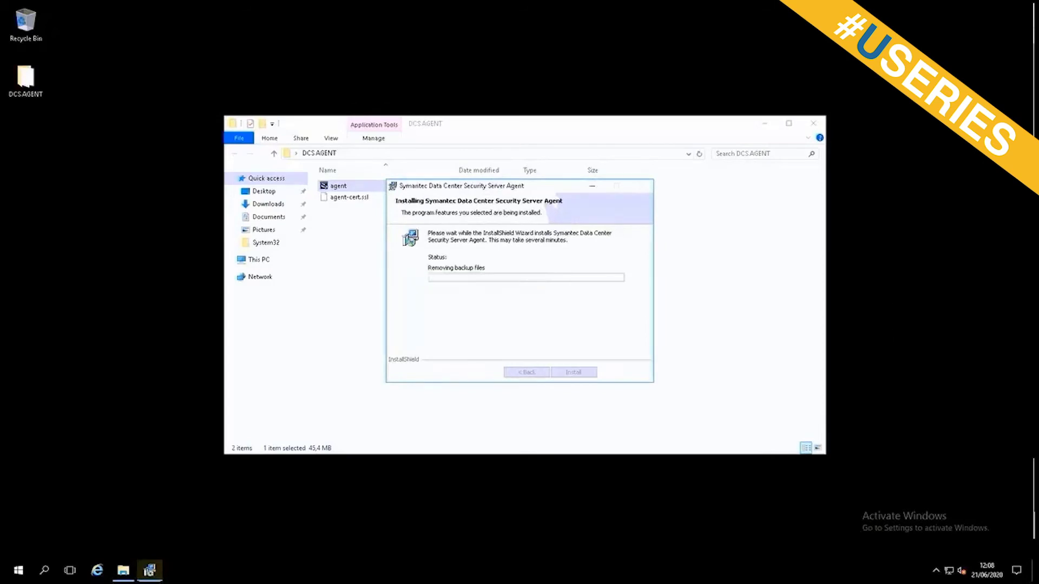
left_click(588, 373)
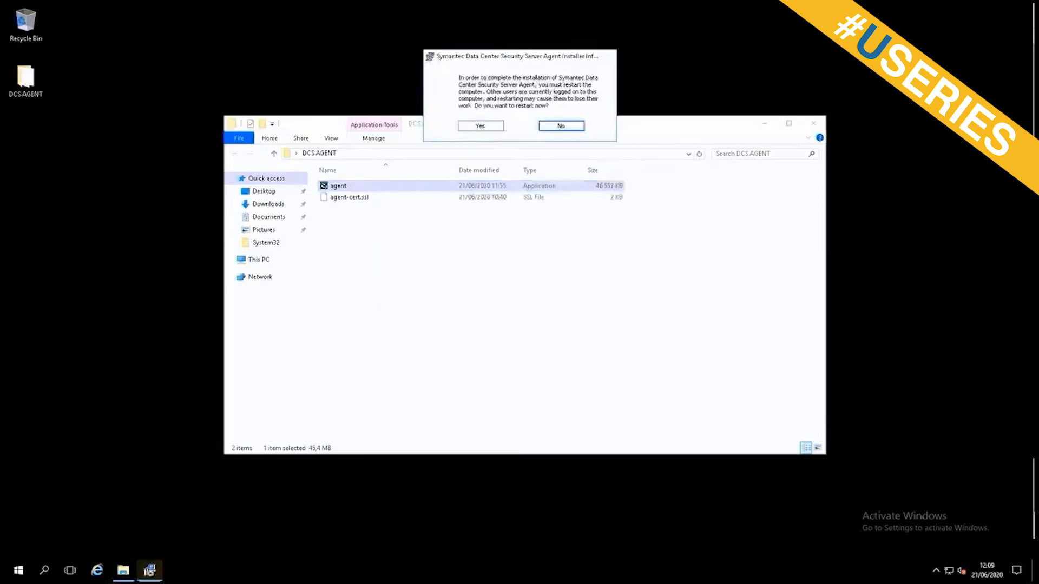
left_click(481, 126)
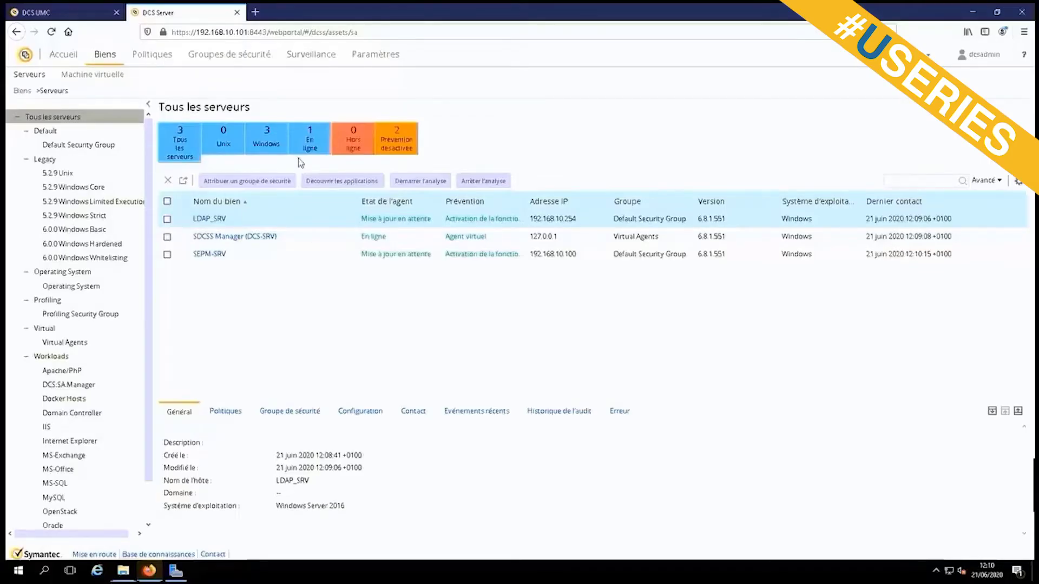
Start a new server security group named "Active directory" in the DCS Server web portal.
left_click(229, 54)
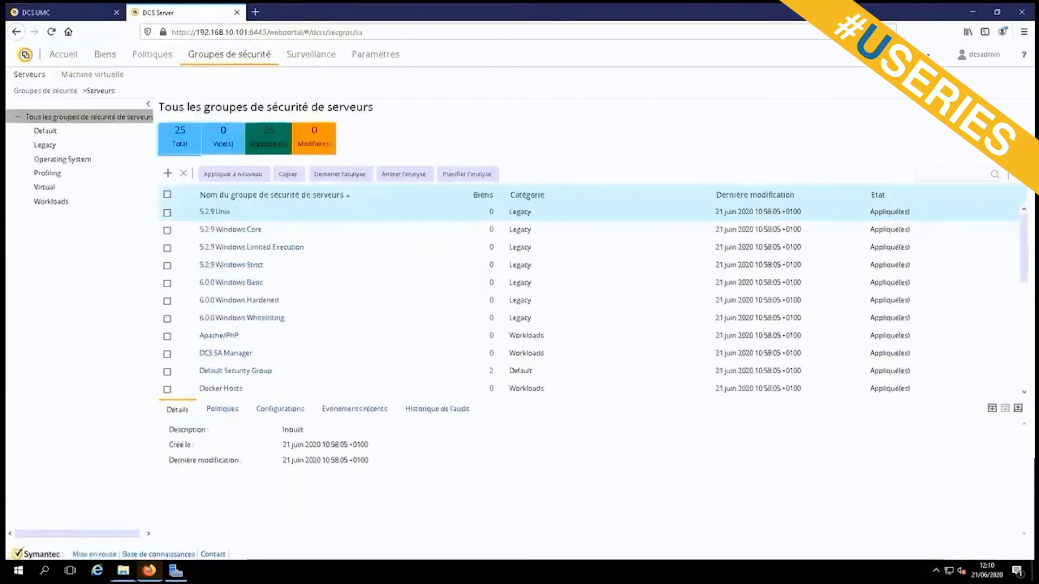
left_click(168, 173)
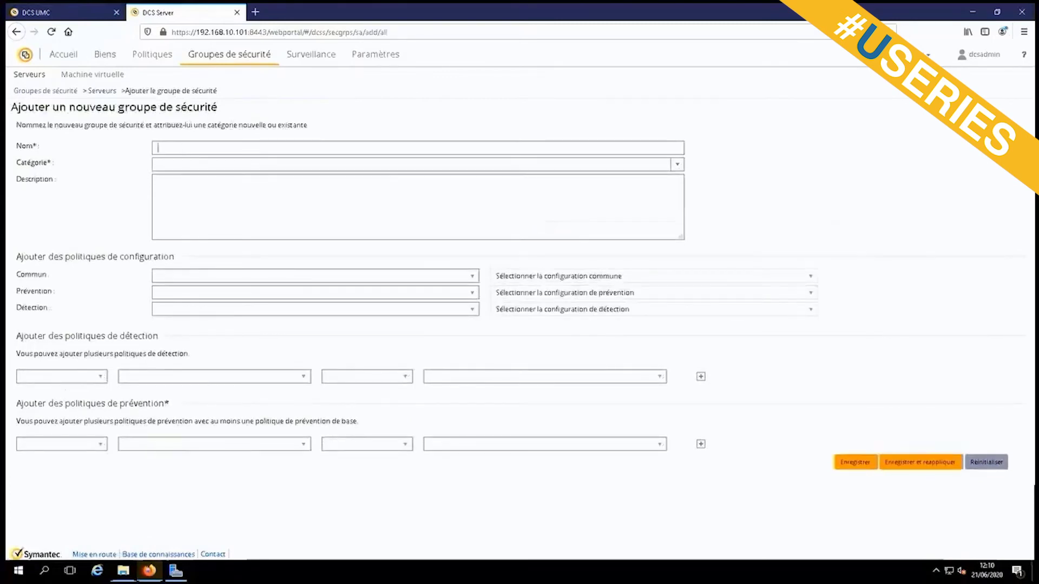
type("Ac")
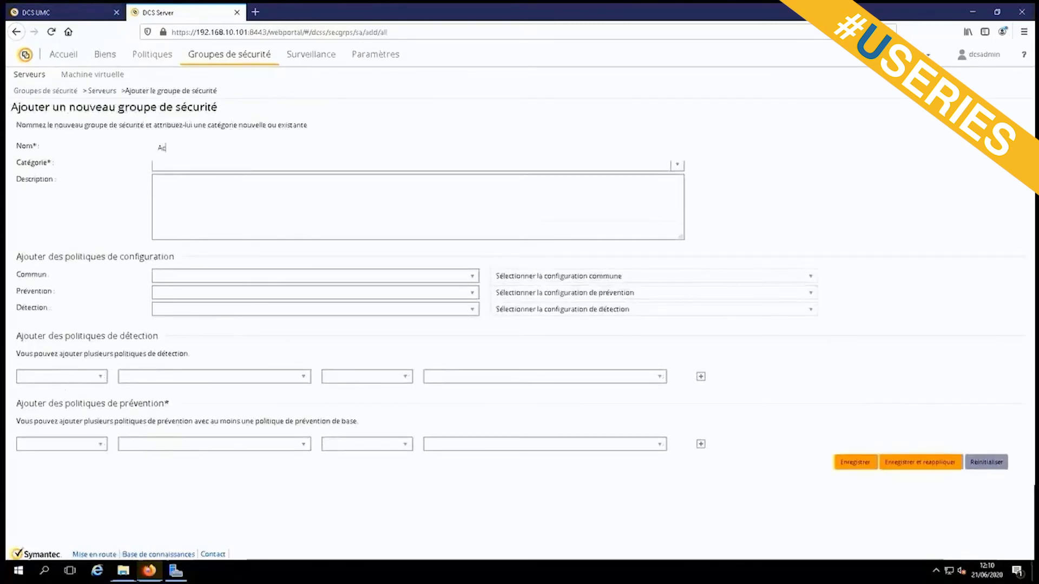
type("tive")
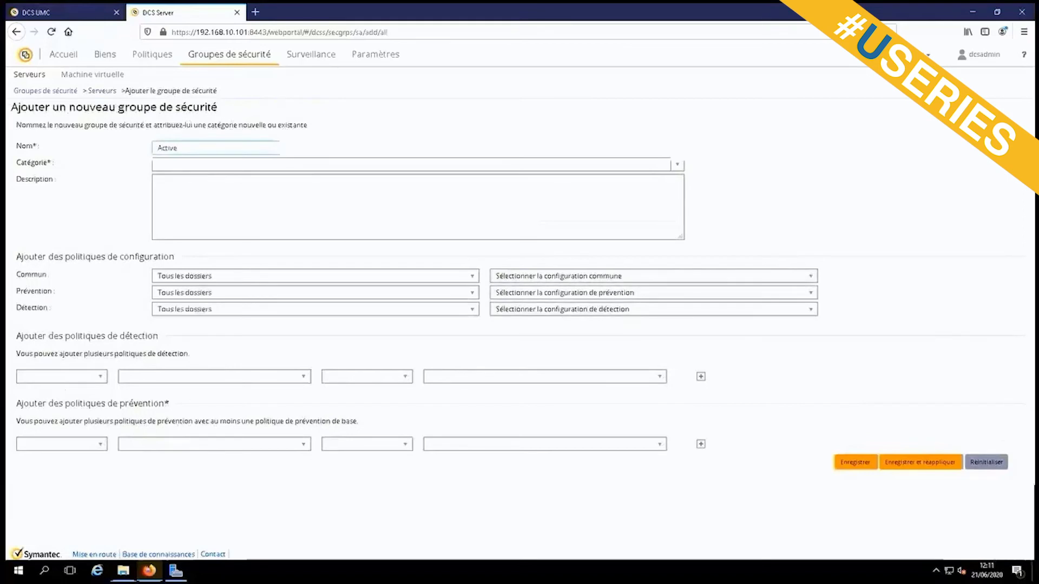
type(" direc")
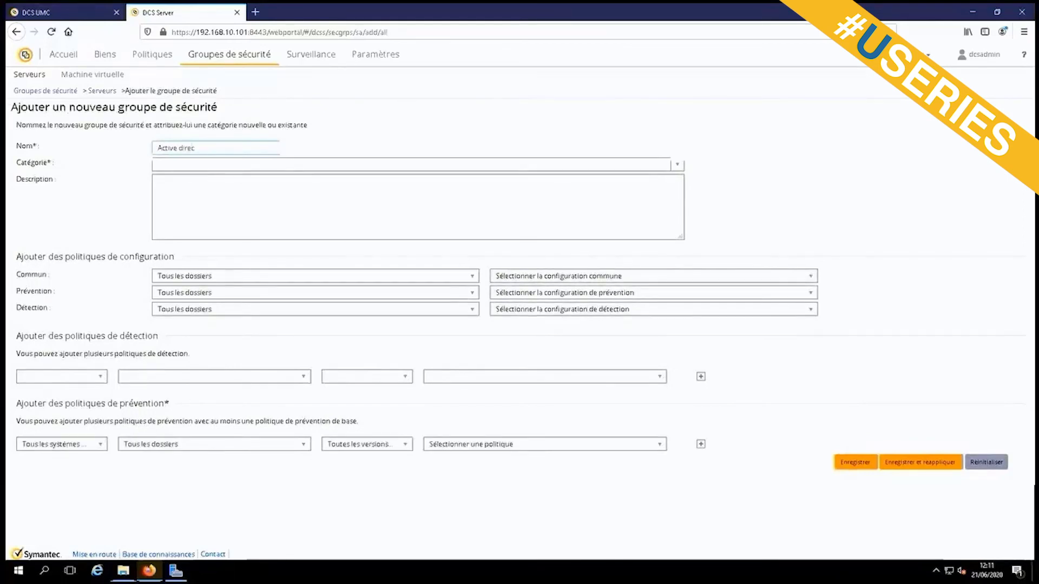
type("tory")
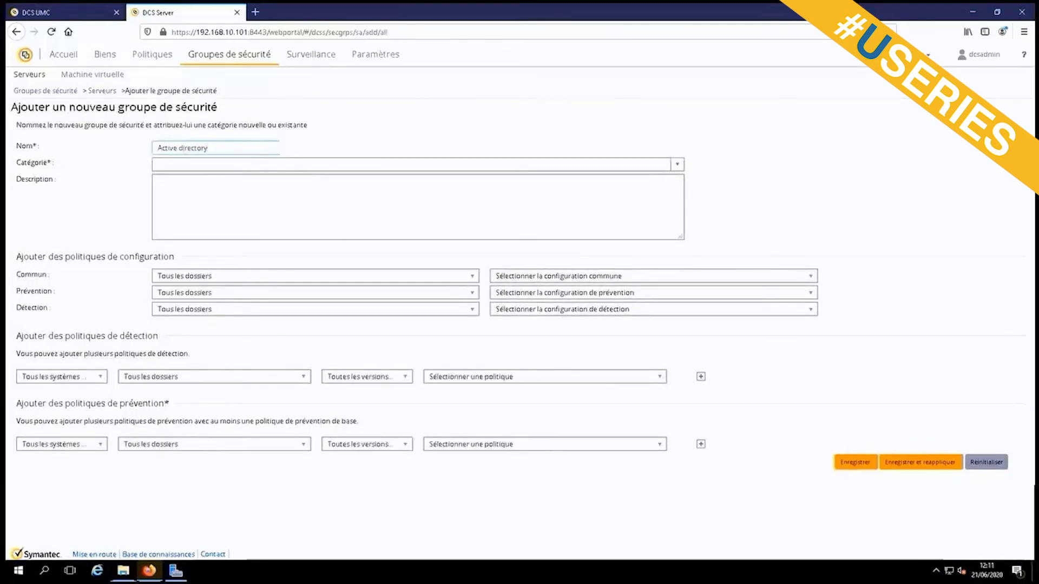
Set the group's configurations to Default Profiling Common Parameters r 1, Default Profiling Prevention Parameters r 1 and Default Detection Parameters r 1.
left_click(596, 277)
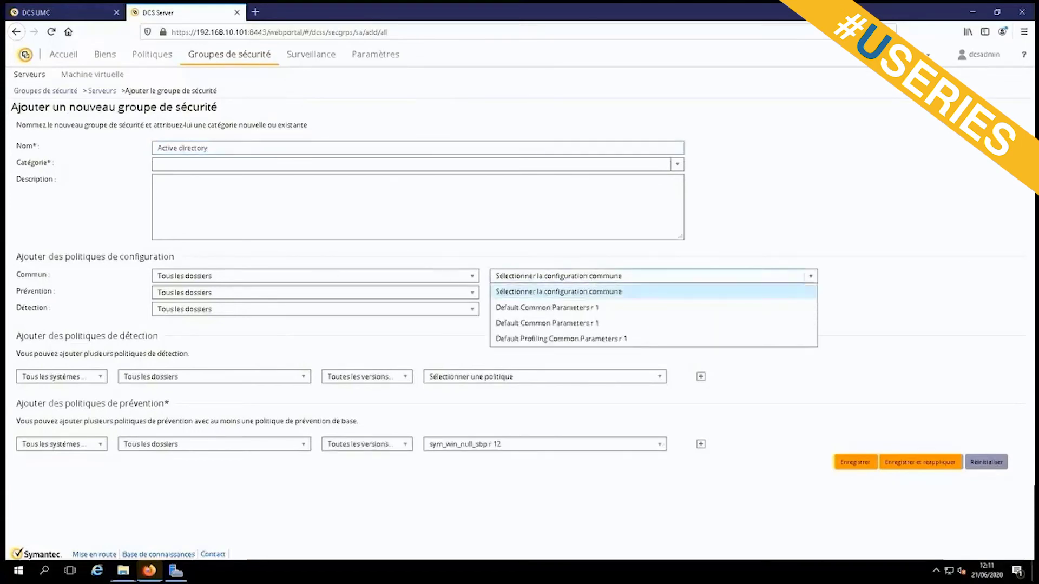
left_click(567, 341)
left_click(593, 294)
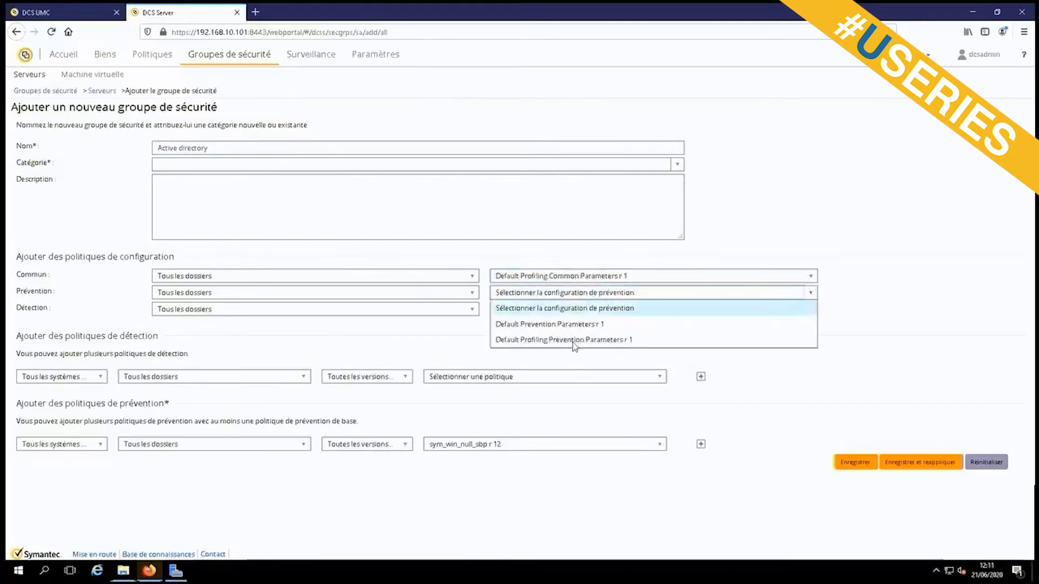
left_click(574, 341)
left_click(581, 310)
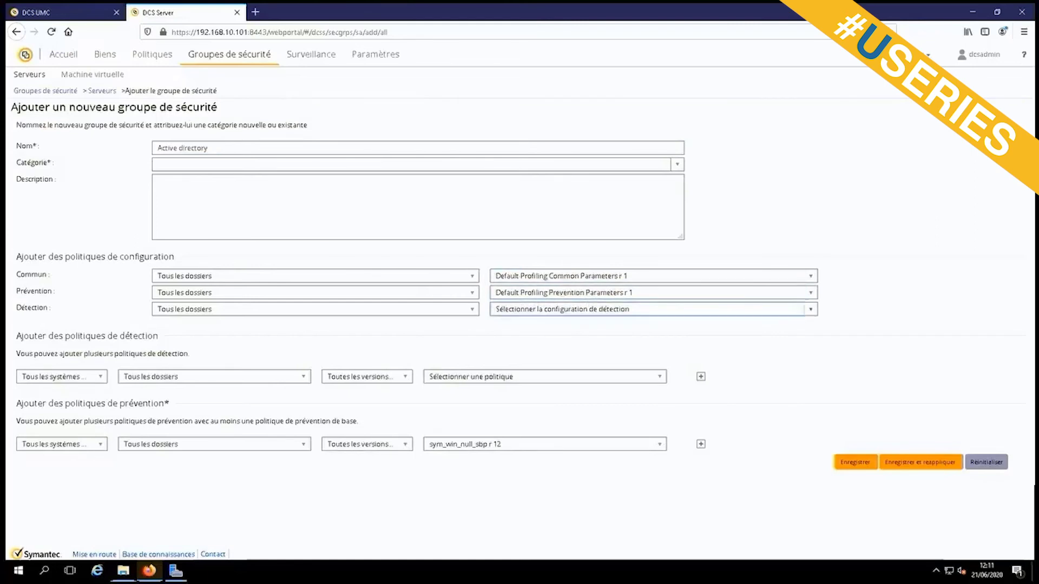
left_click(573, 340)
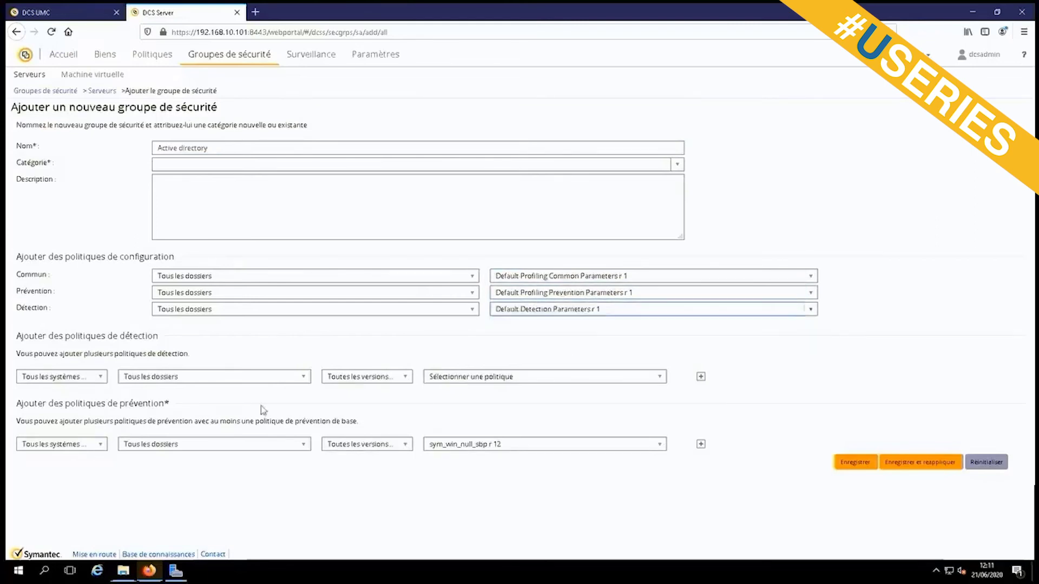
Choose Windows_Monitoring r 80 as the group's detection policy and sym_win_domain_controller_workload_sbp r 153 as its prevention policy.
left_click(575, 382)
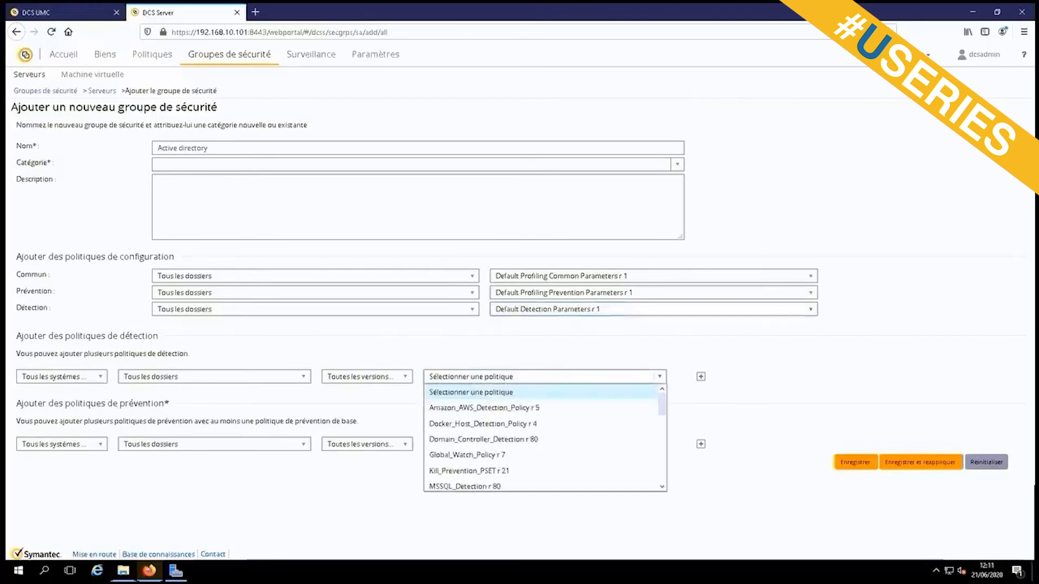
scroll(534, 439, "down", 8)
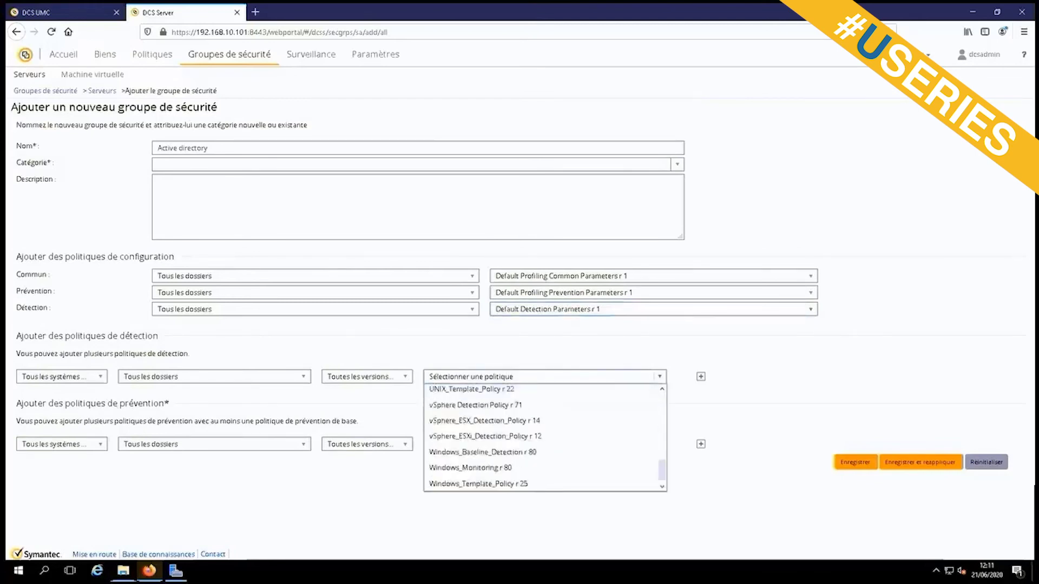
left_click(491, 469)
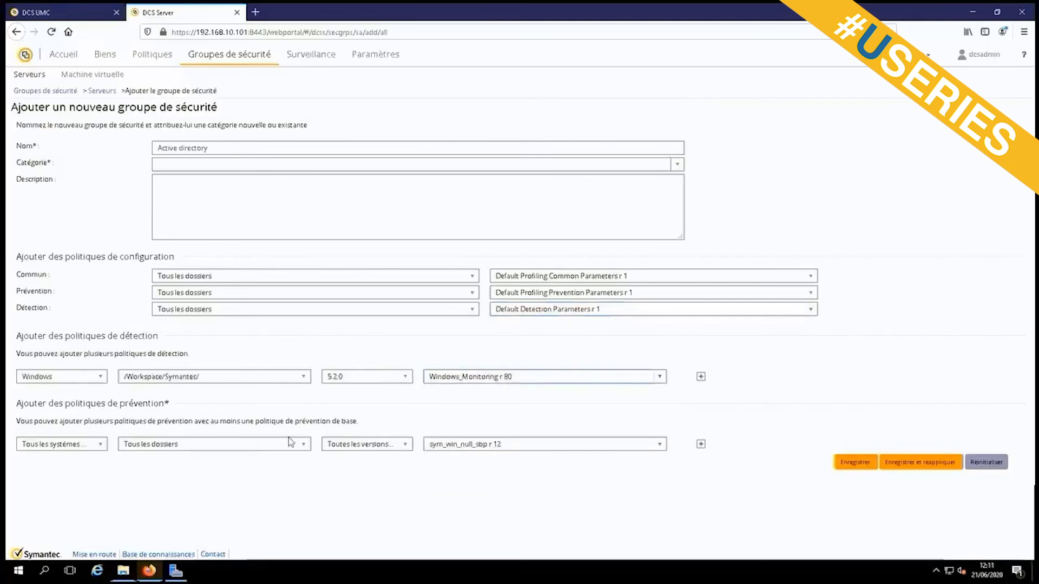
left_click(478, 448)
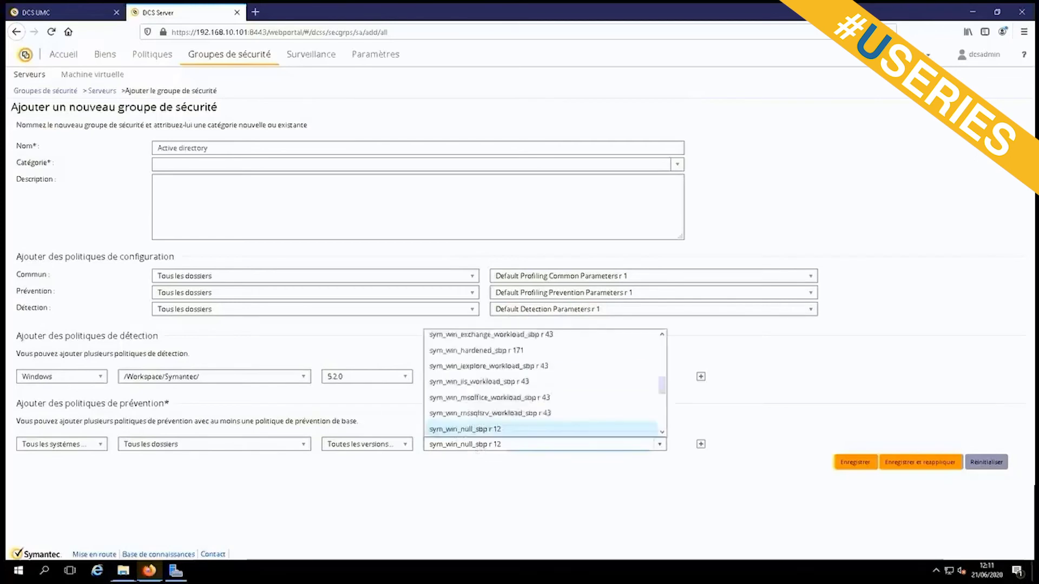
scroll(479, 451, "up", 5)
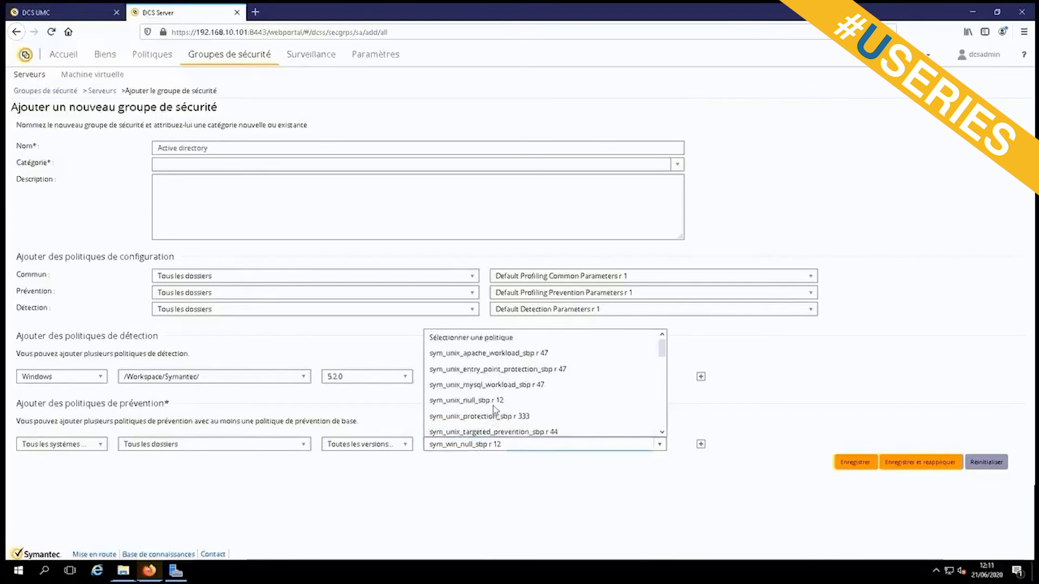
scroll(493, 406, "down", 4)
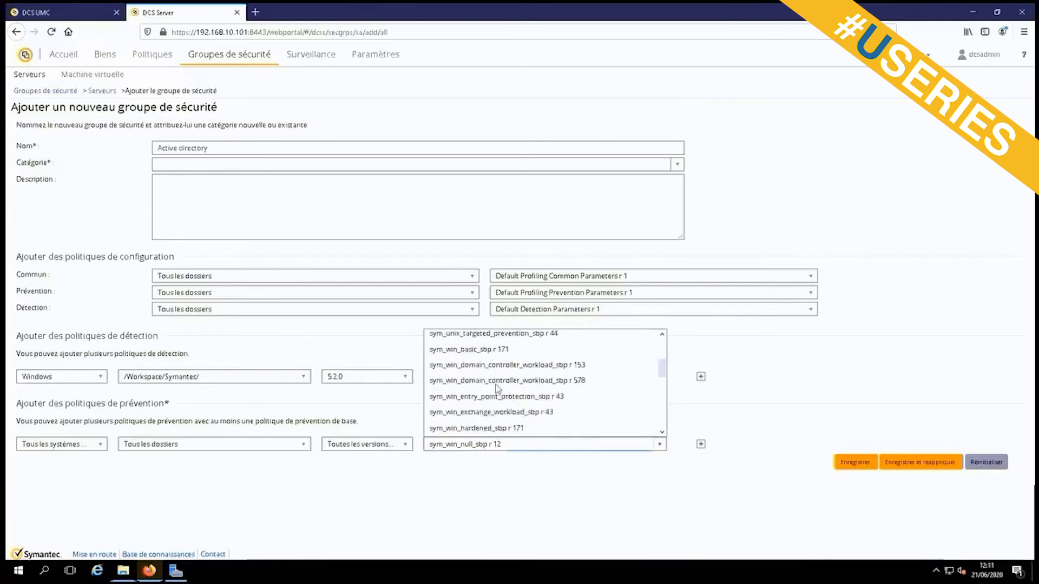
left_click(507, 370)
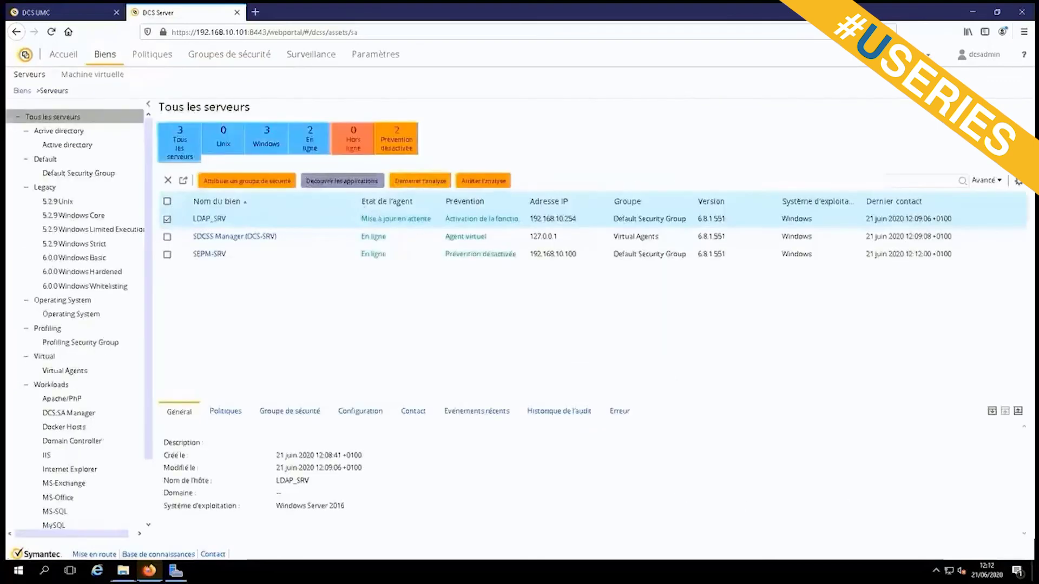
Assign the LDAP_SRV server to the Active directory security group.
left_click(247, 181)
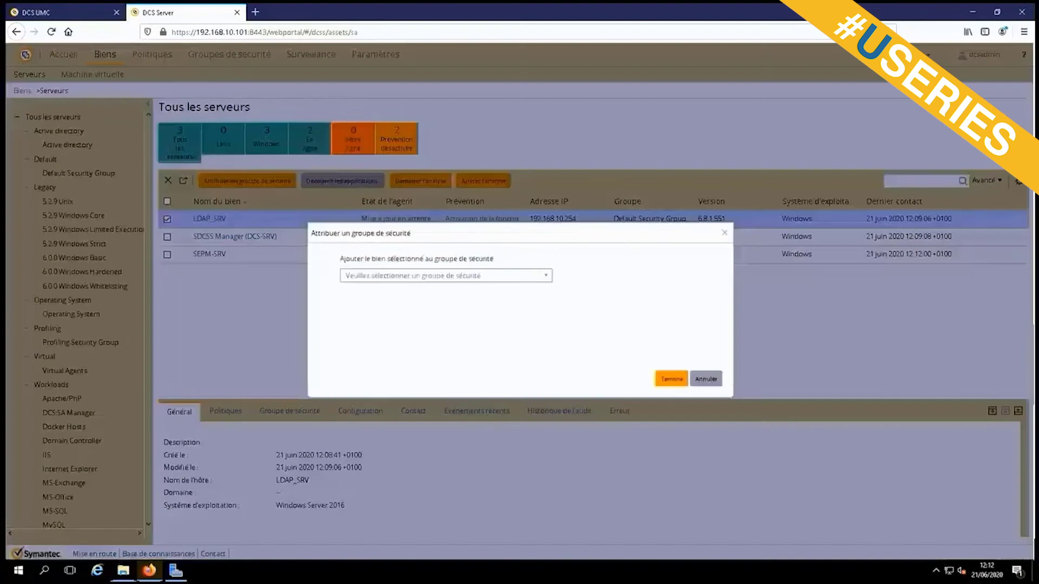
left_click(466, 274)
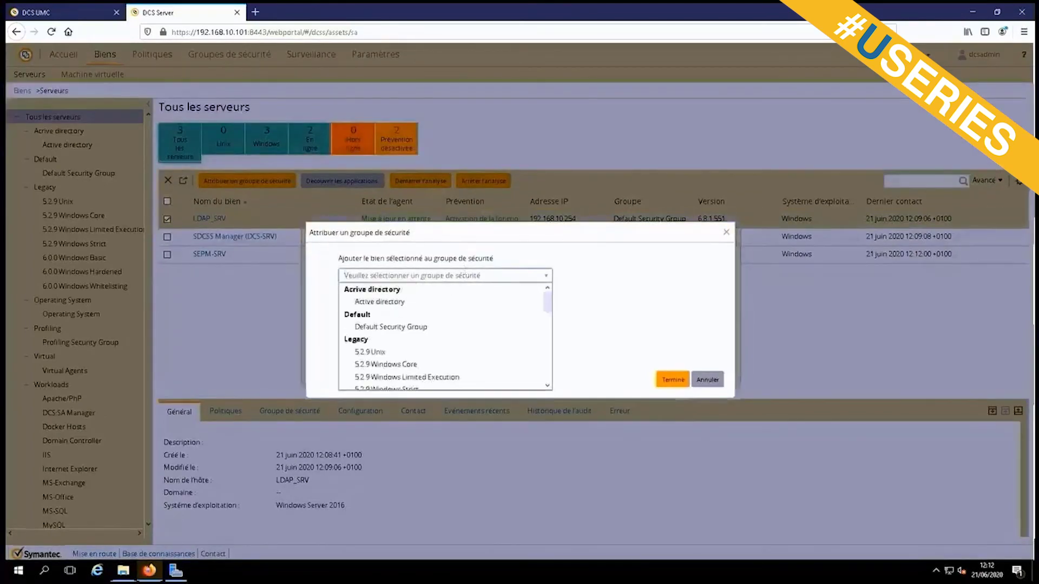
left_click(386, 303)
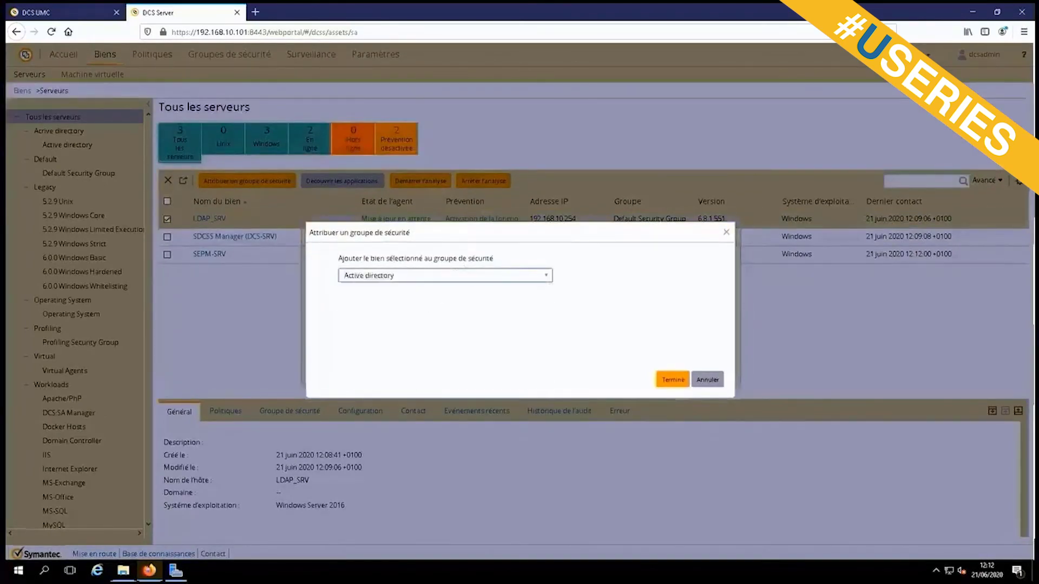
left_click(673, 382)
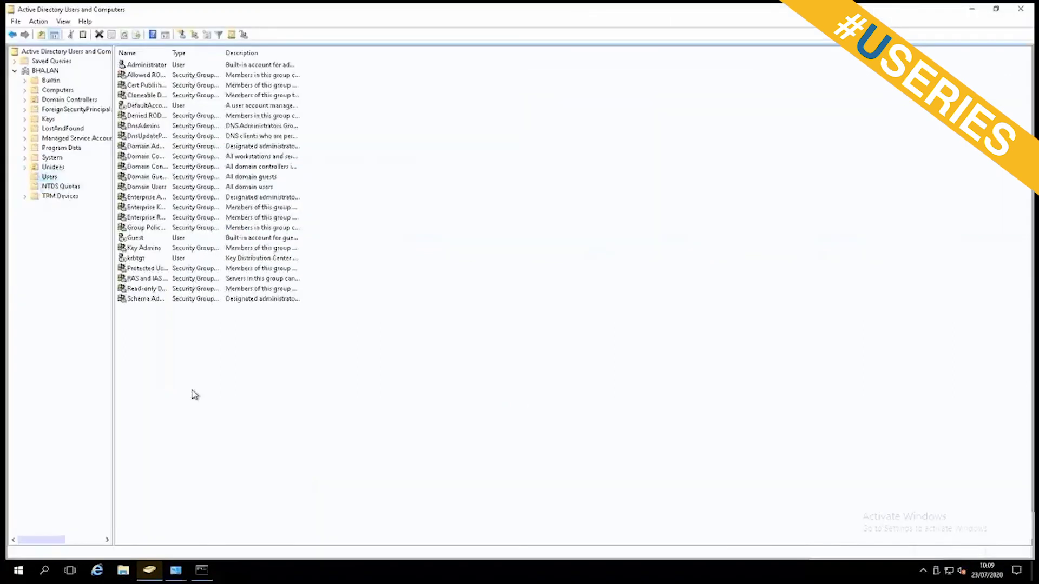
In Active Directory Users and Computers, create user "test test" with logon name "test", enter the account password and leave its options unticked.
right_click(194, 392)
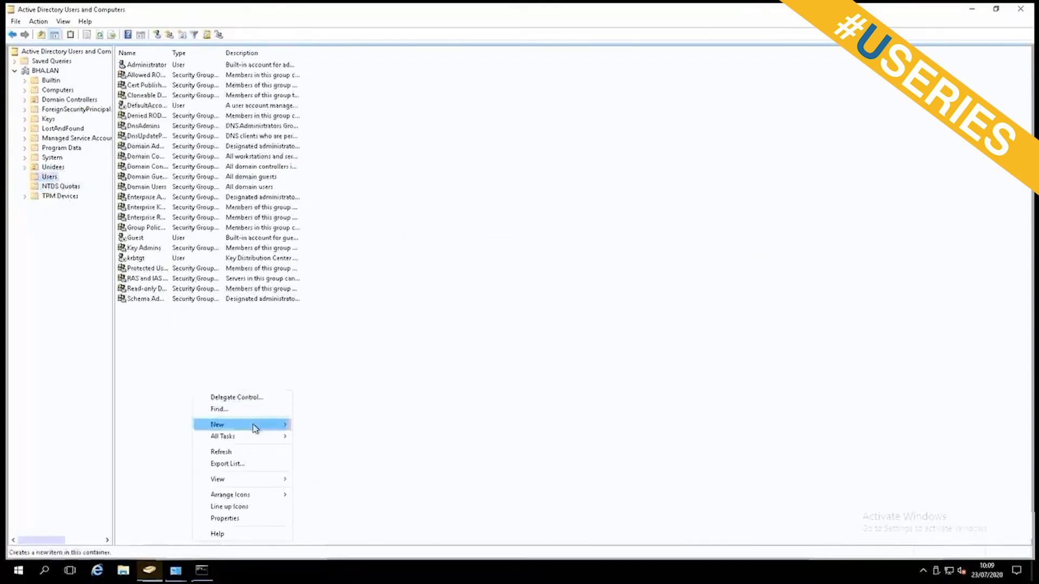
mouse_move(249, 425)
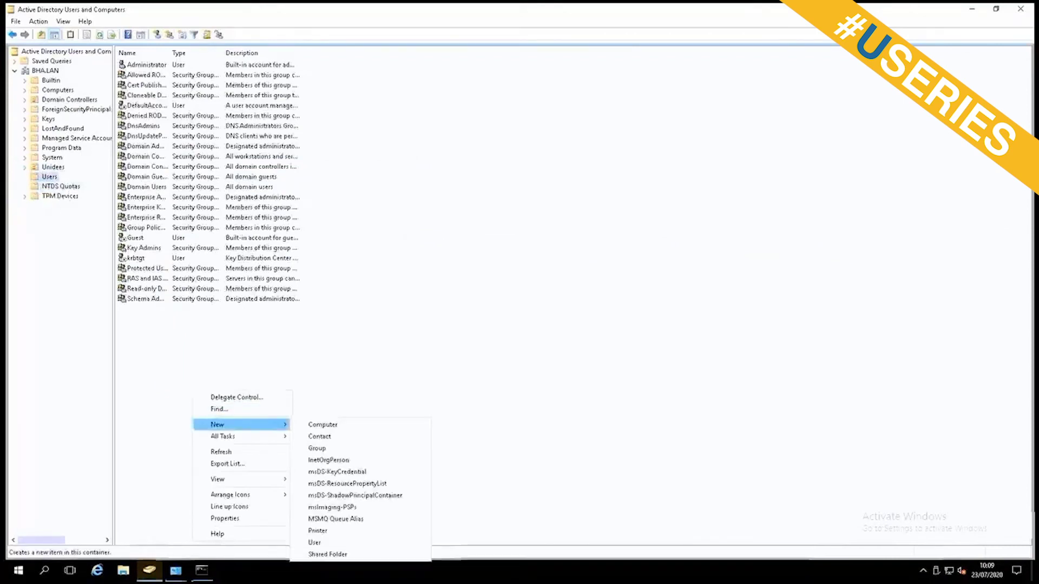
left_click(319, 542)
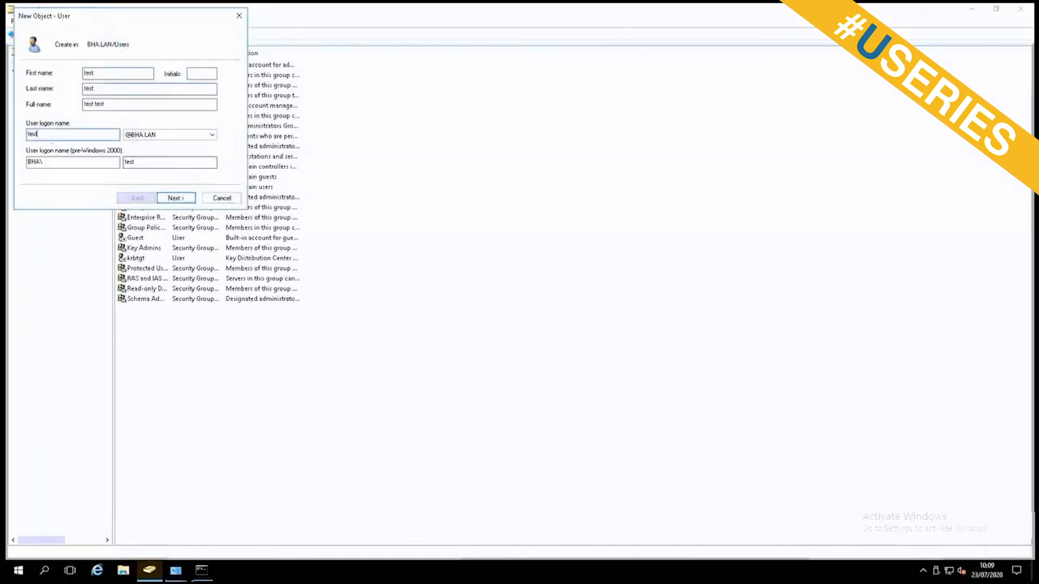
left_click(176, 198)
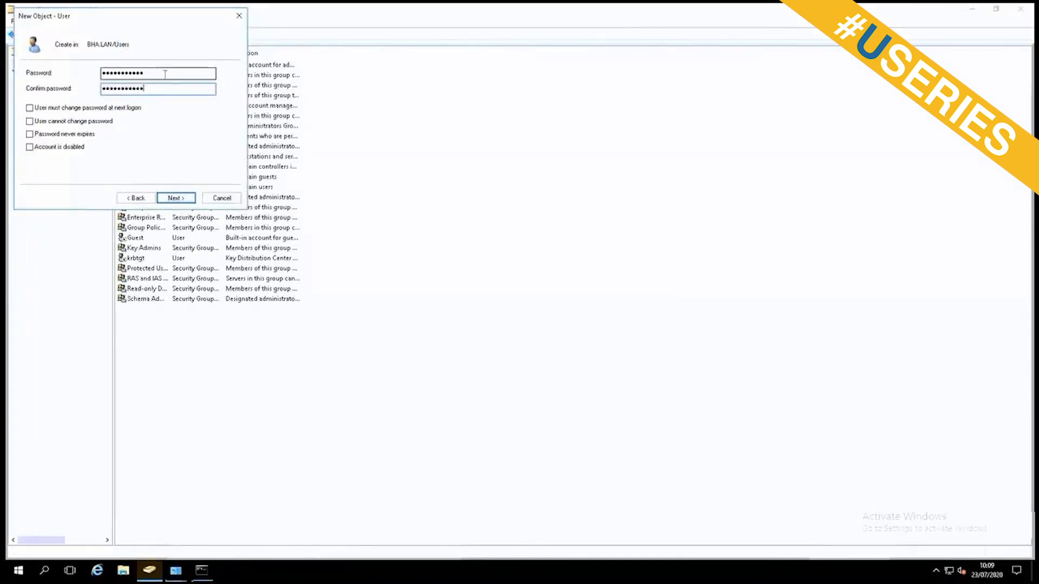
left_click(175, 199)
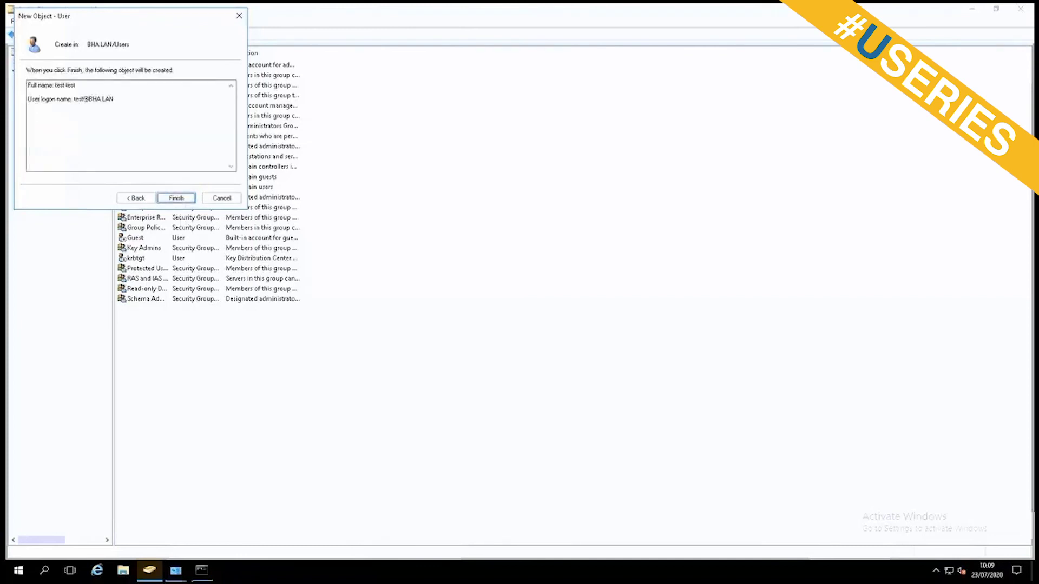
left_click(184, 199)
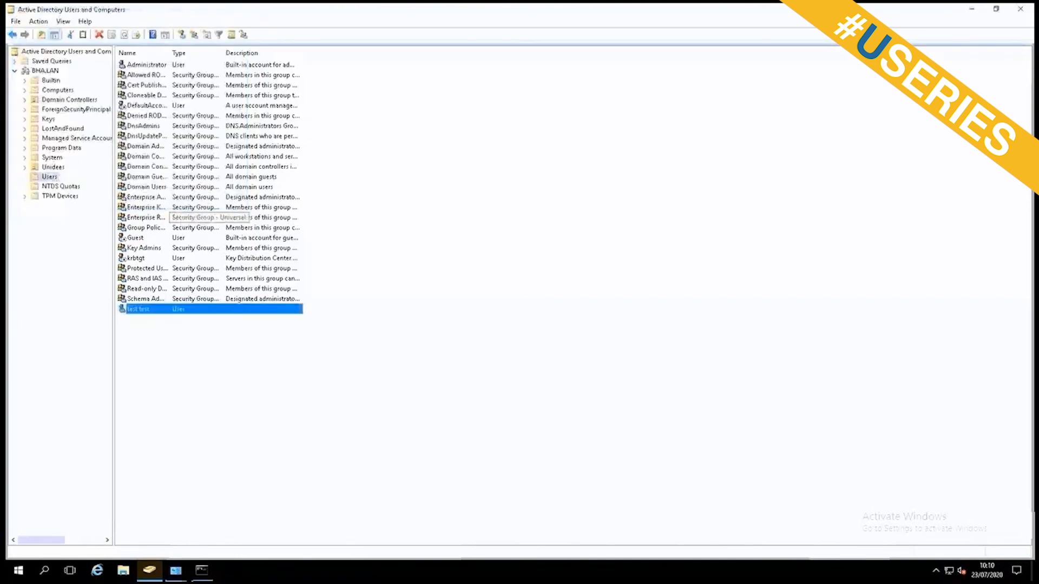
Switch to Command Prompt and flush the DNS cache with ipconfig /flushdns.
key("alt+Tab")
type("ipconfig ")
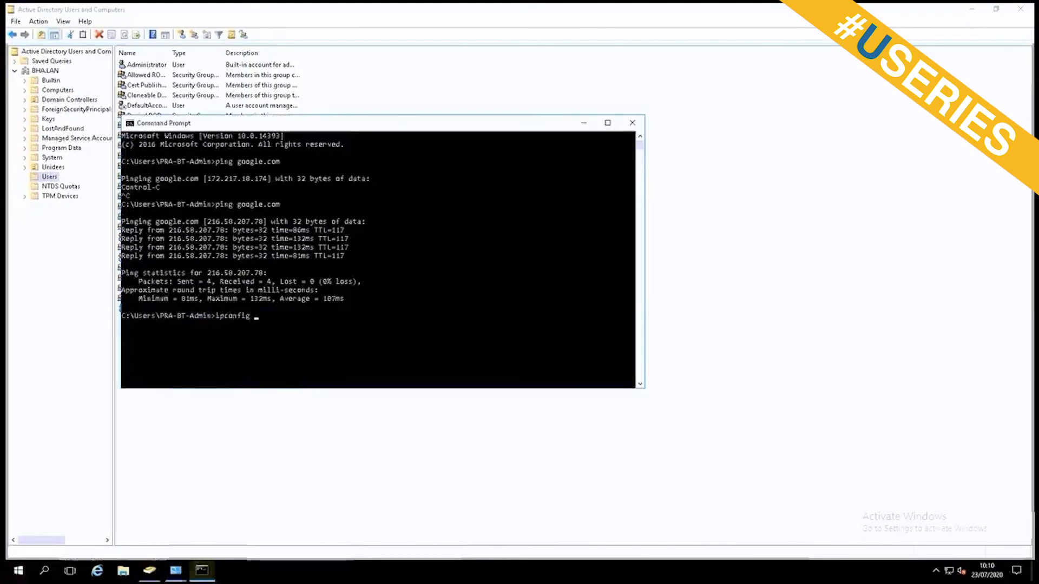
type("/flushdns")
key("Return")
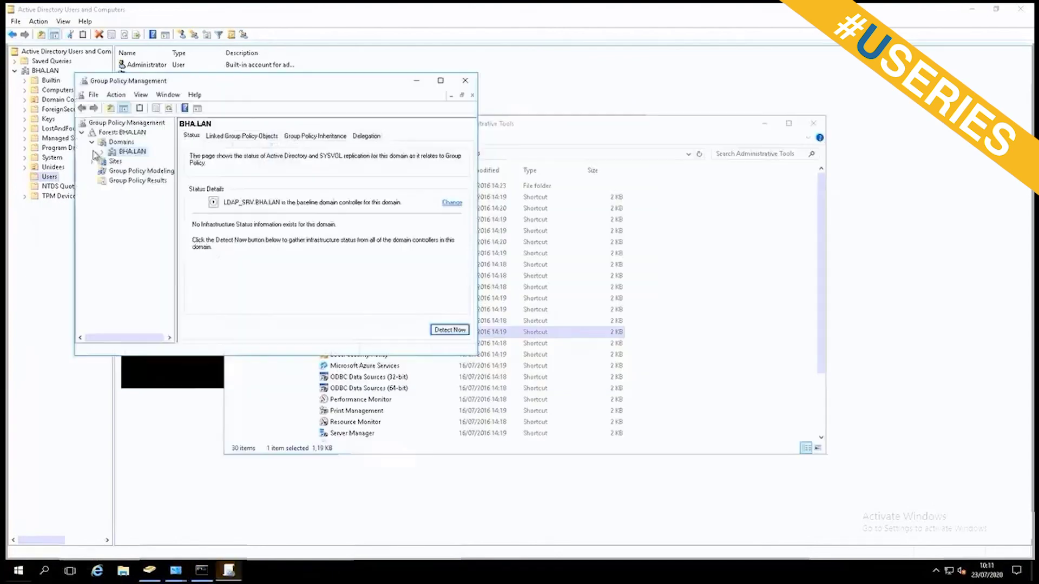
In Group Policy Management, try to create a GPO with the default name linked to the Unidees organizational unit under BHA.LAN.
left_click(114, 162)
left_click(101, 152)
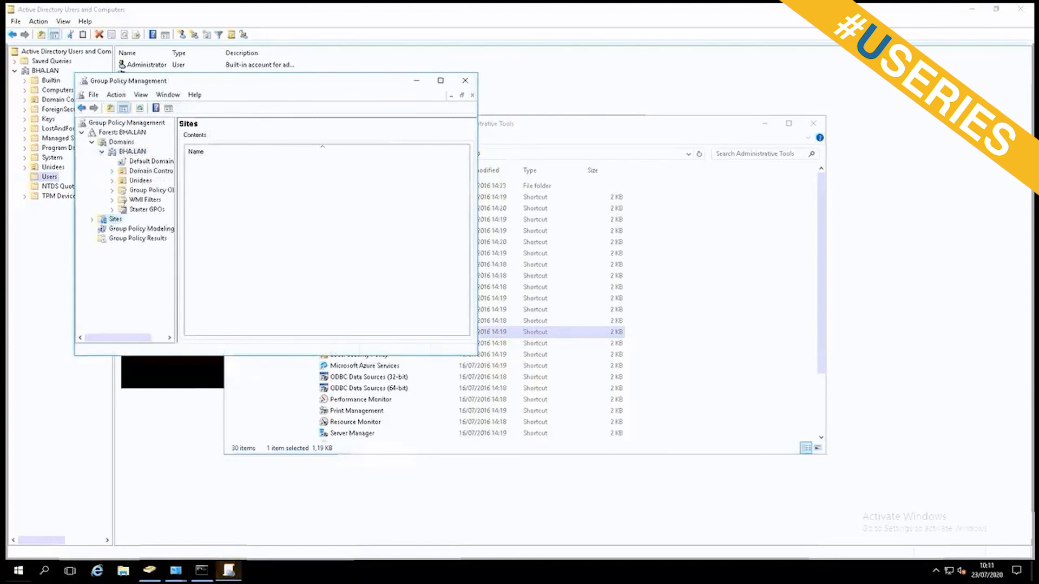
left_click(112, 181)
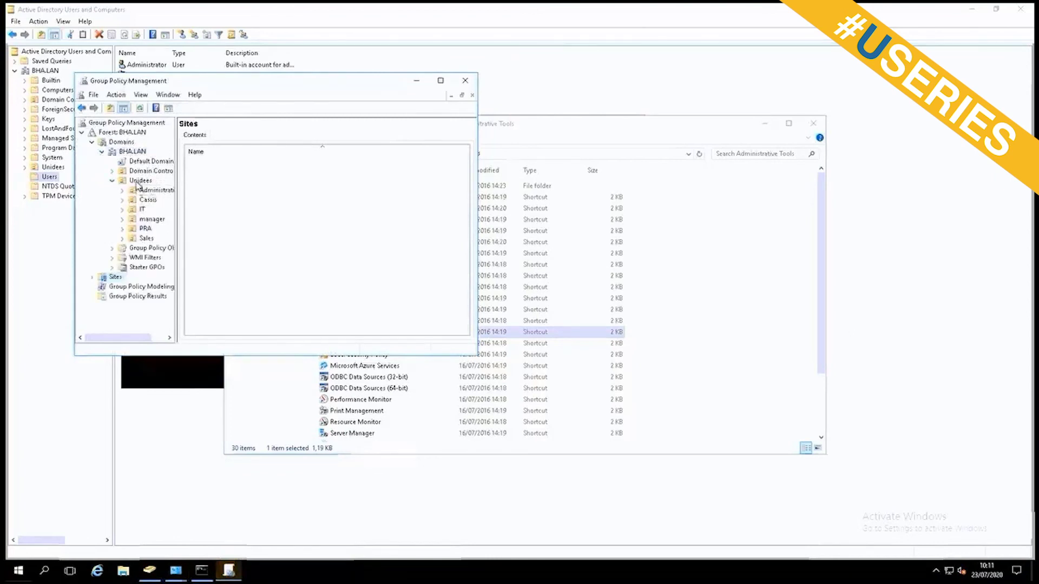
left_click(137, 182)
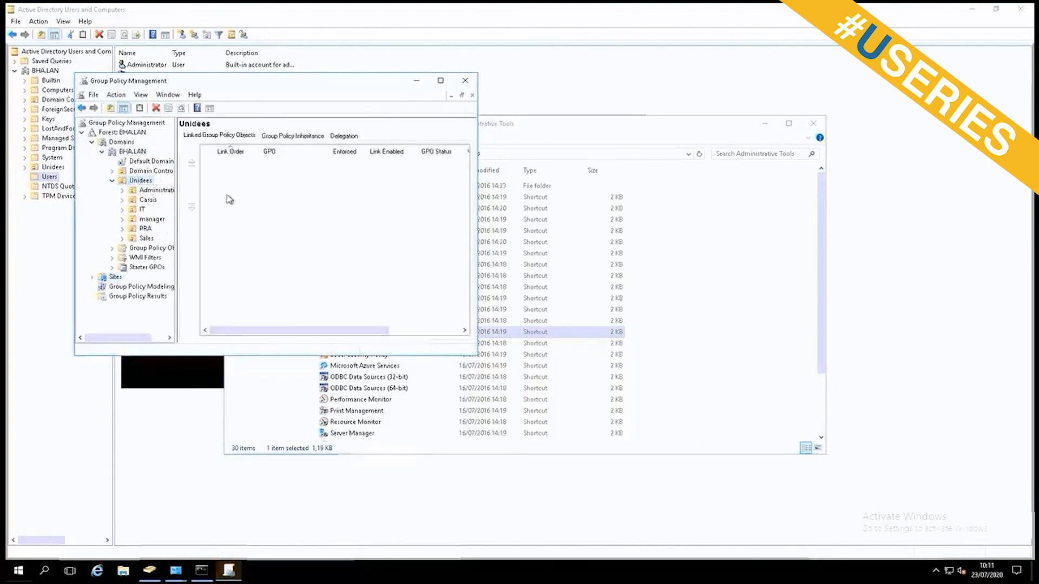
right_click(140, 183)
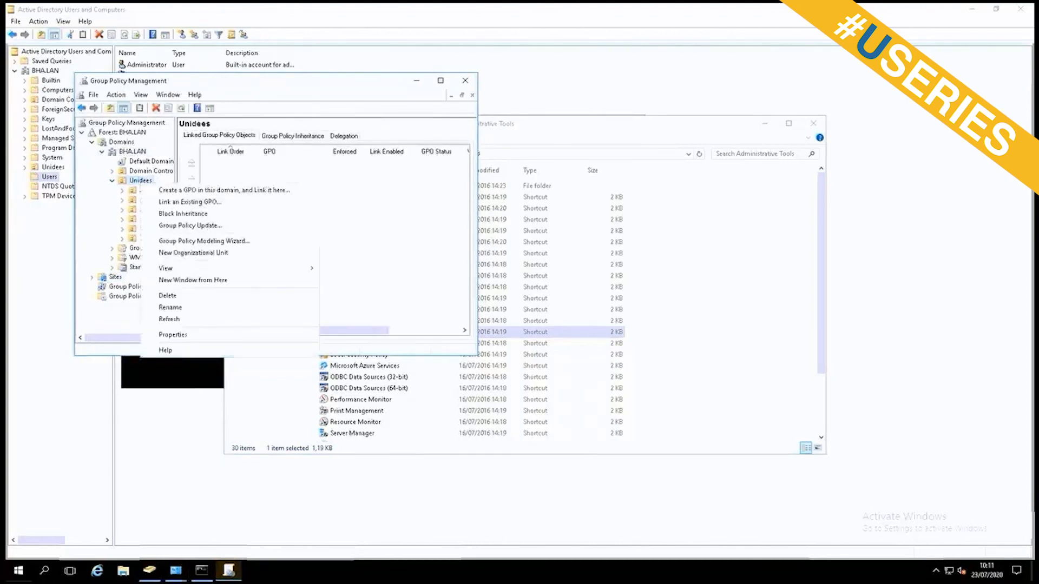
left_click(224, 190)
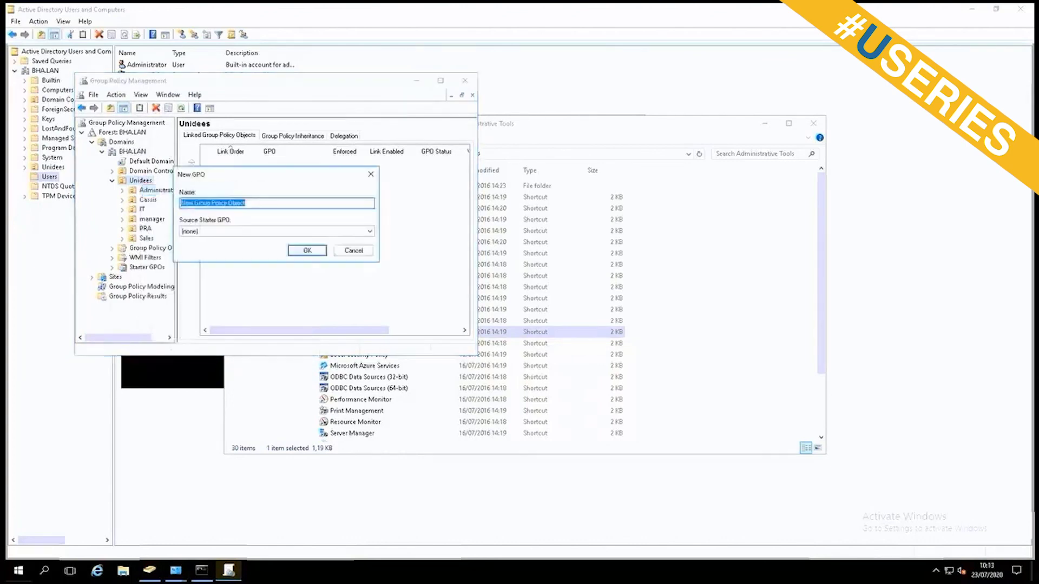
left_click(307, 251)
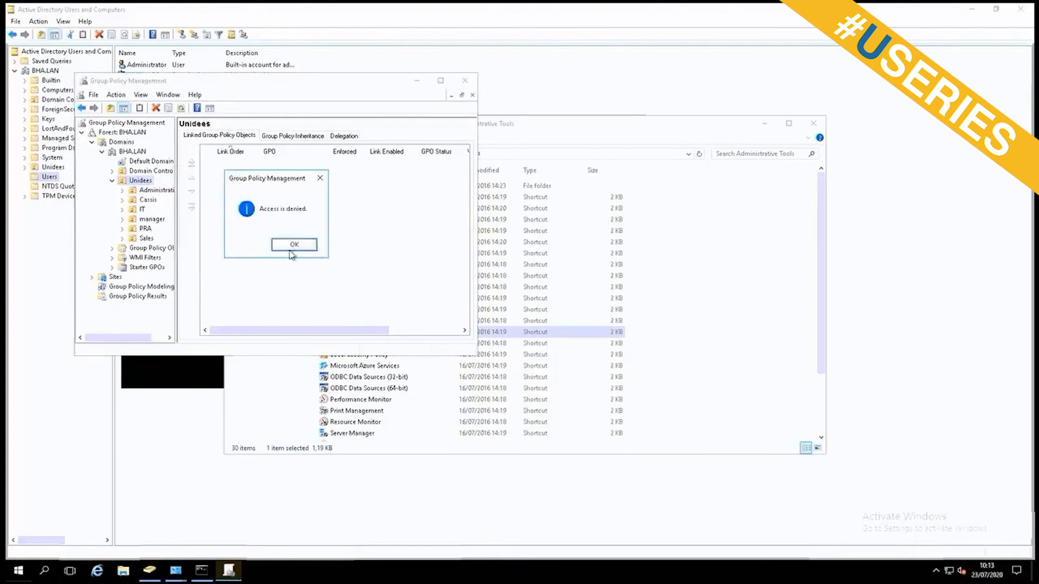
left_click(320, 178)
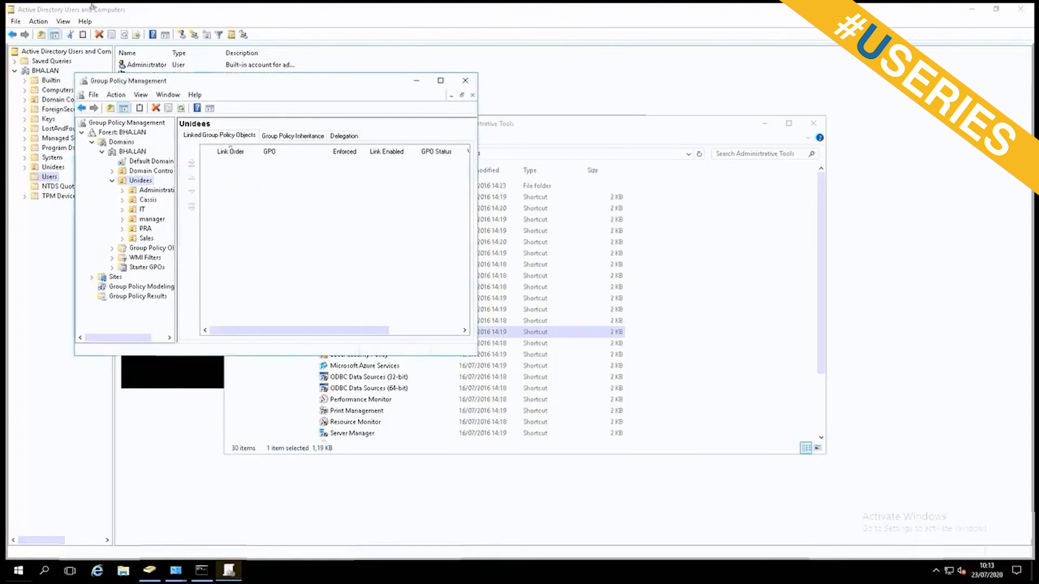